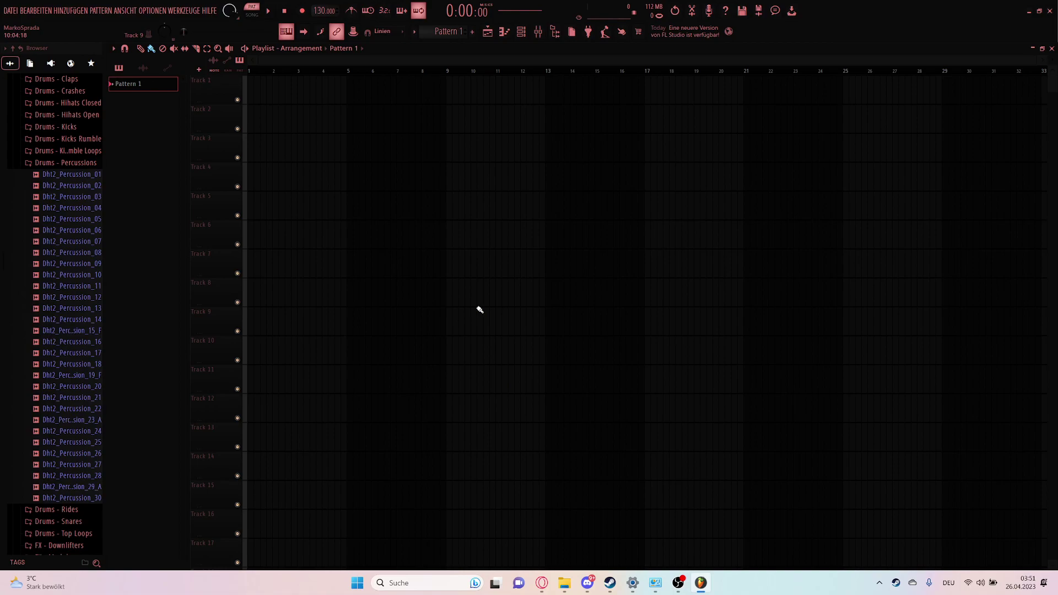
Open the 808 Kick channel's sampler settings and fill every fourth step of its pattern.
left_click(521, 31)
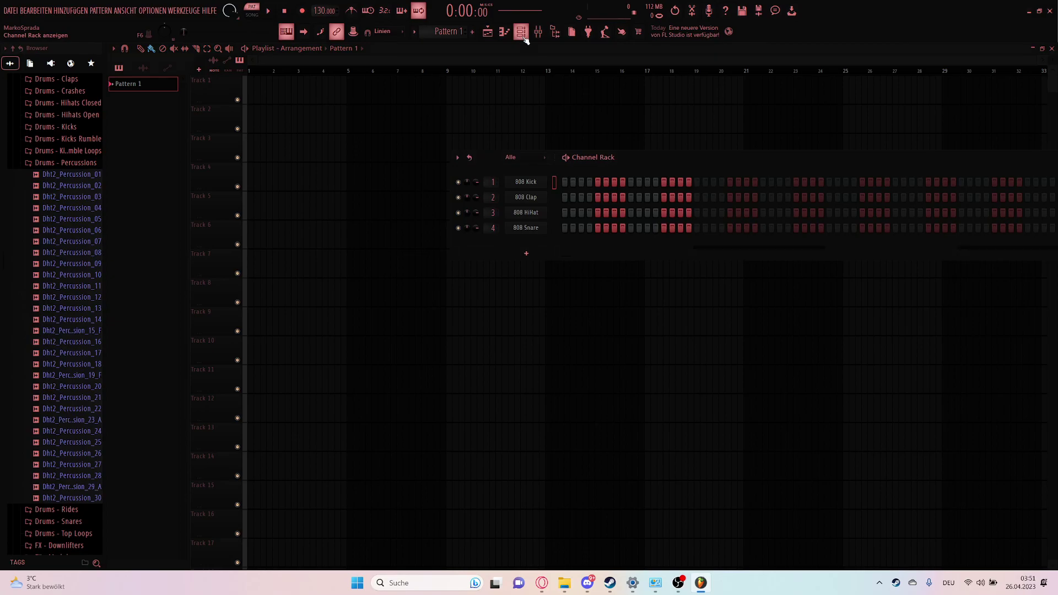
left_click(528, 183)
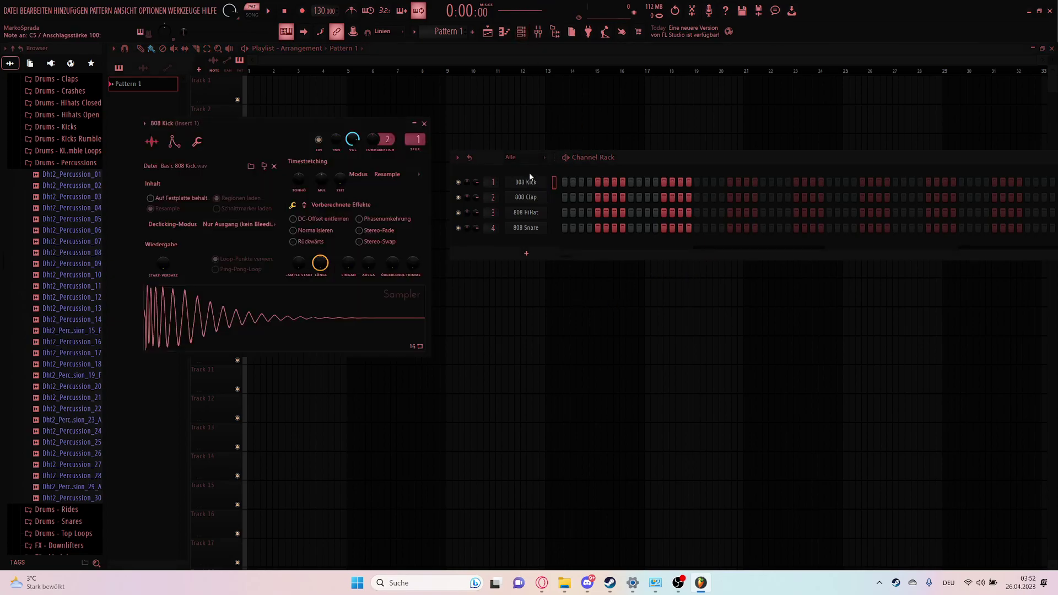
right_click(527, 182)
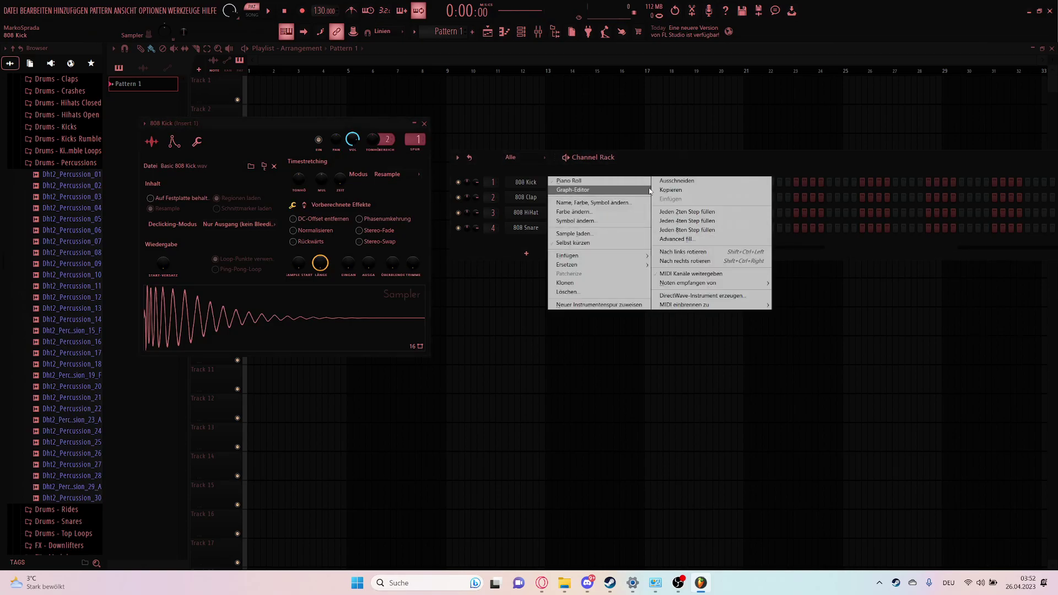
left_click(664, 220)
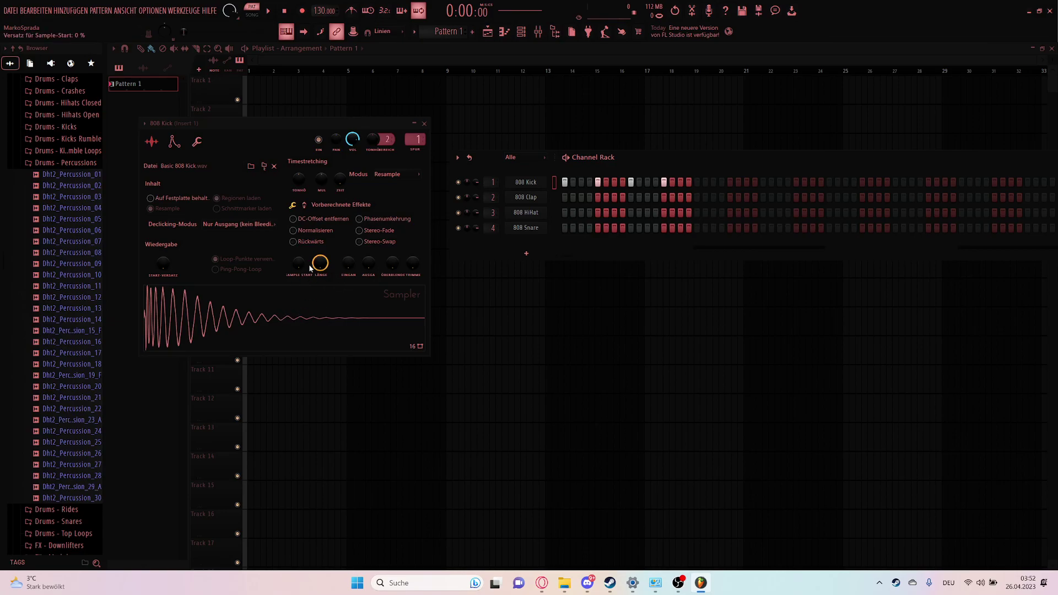
Normalize the 808 Kick sample, set its quick fade-in to 31%, and close the sampler settings.
left_click_drag(352, 270, 353, 256)
left_click(293, 231)
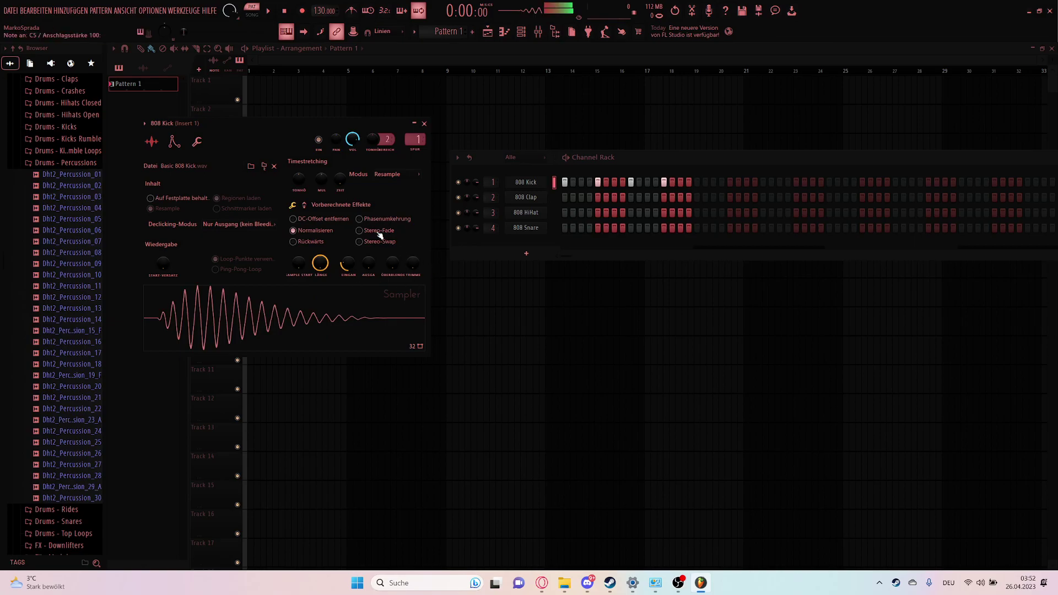
left_click_drag(350, 261, 351, 245)
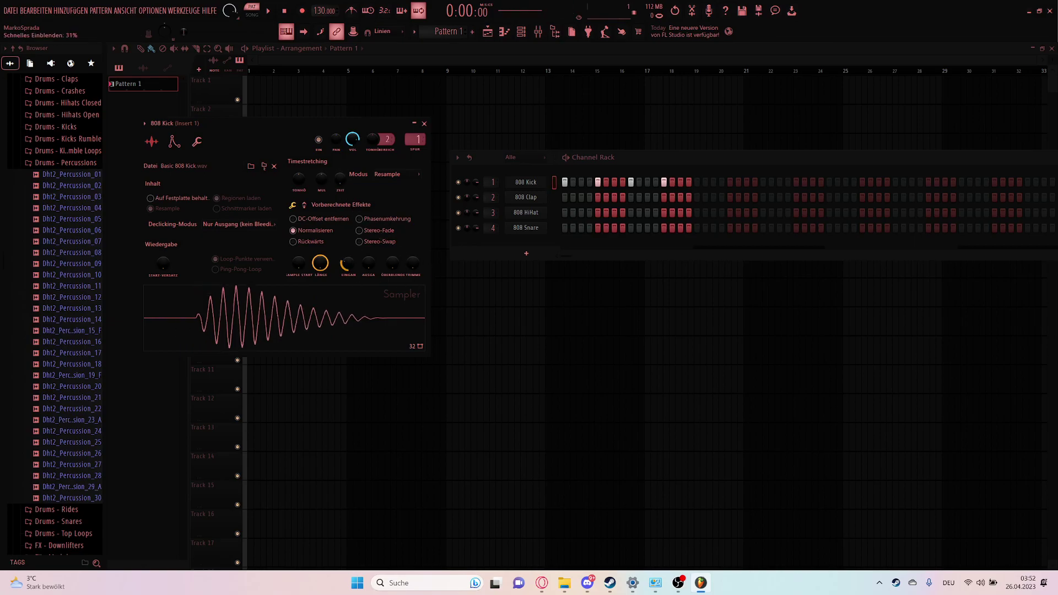
left_click(424, 123)
Load Fruity Parametric EQ 2 in mixer Insert 1's slot 1 and cut the highs with bands 5 to 7, band 7 at -18 dB near 1358 Hz.
left_click(538, 31)
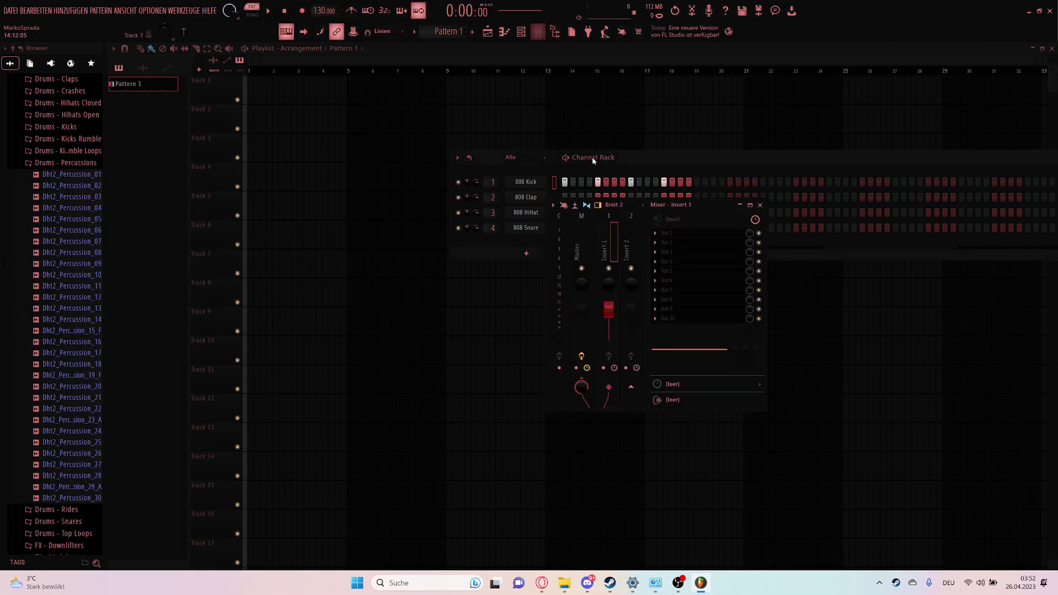
left_click(750, 205)
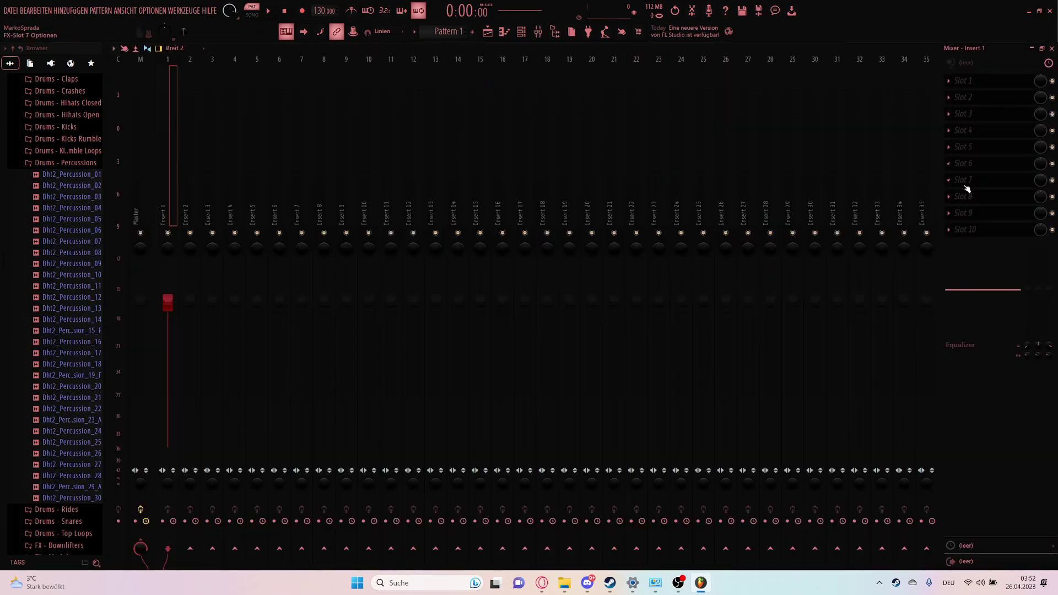
left_click(962, 87)
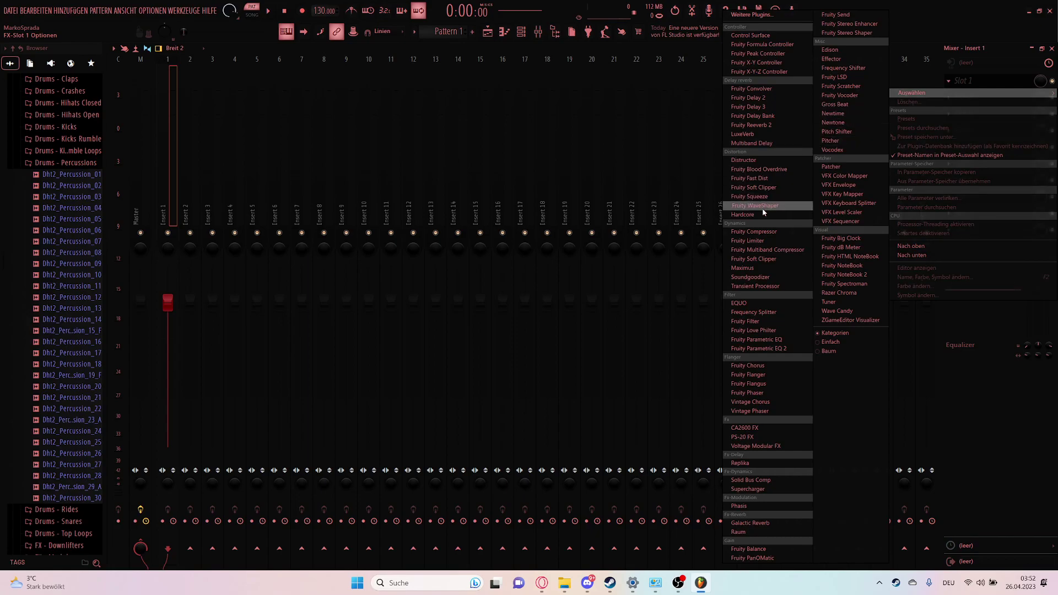
left_click(773, 348)
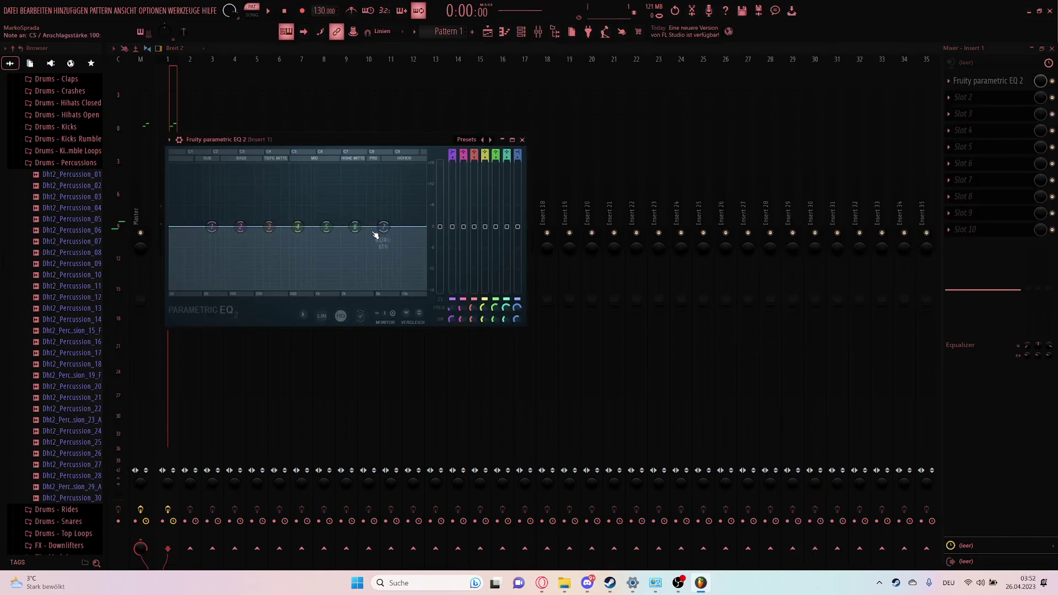
left_click_drag(383, 226, 326, 287)
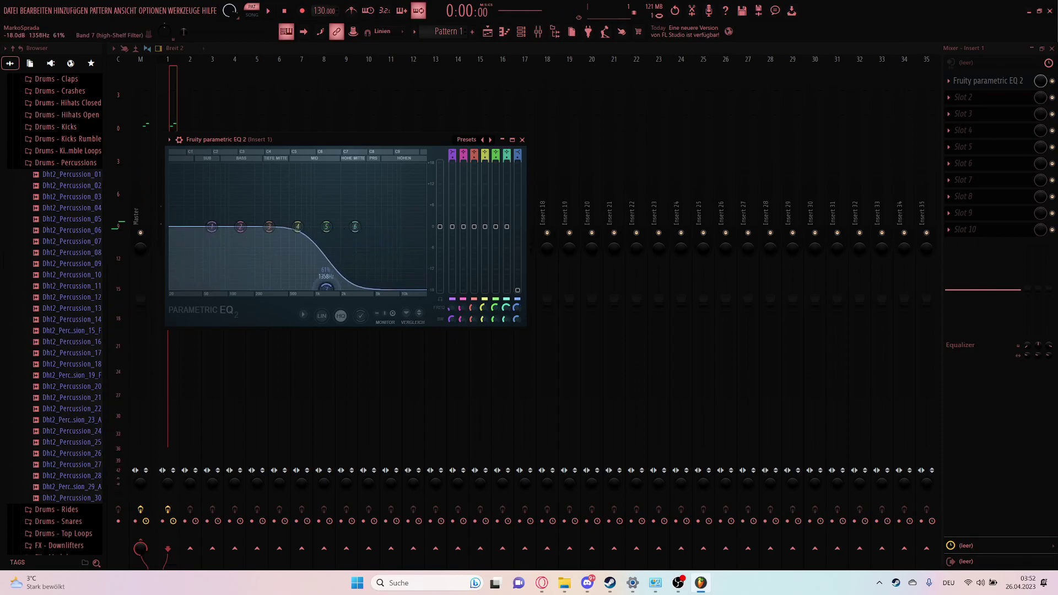
left_click_drag(355, 227, 302, 287)
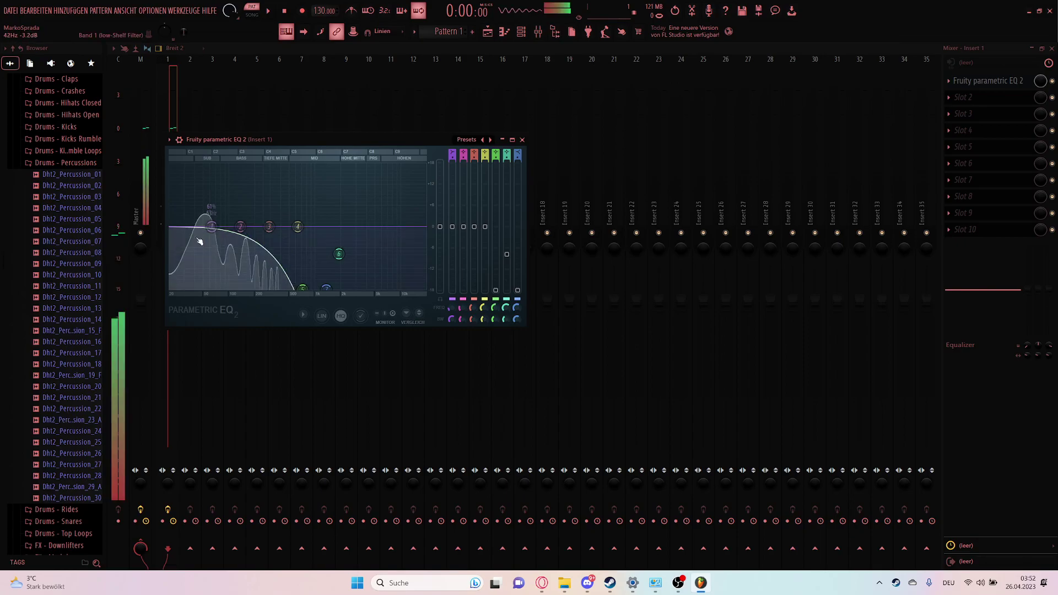
left_click(522, 141)
Load Hardcore in slot 2, remove its Noise Gate, Chorus and Delay pedals to keep only Distortion, and audition the kick.
left_click(945, 100)
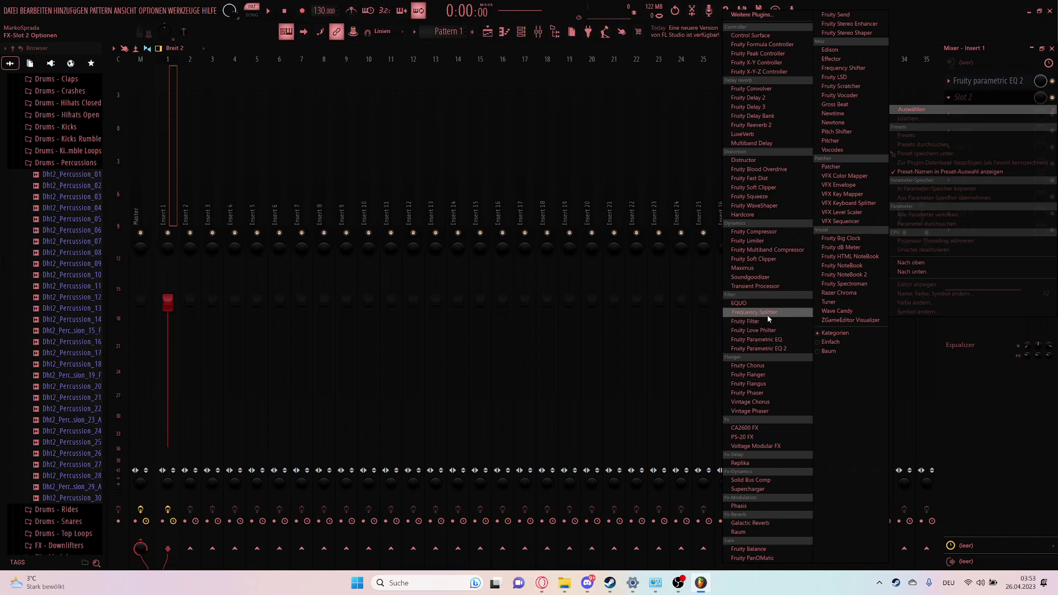
left_click(750, 214)
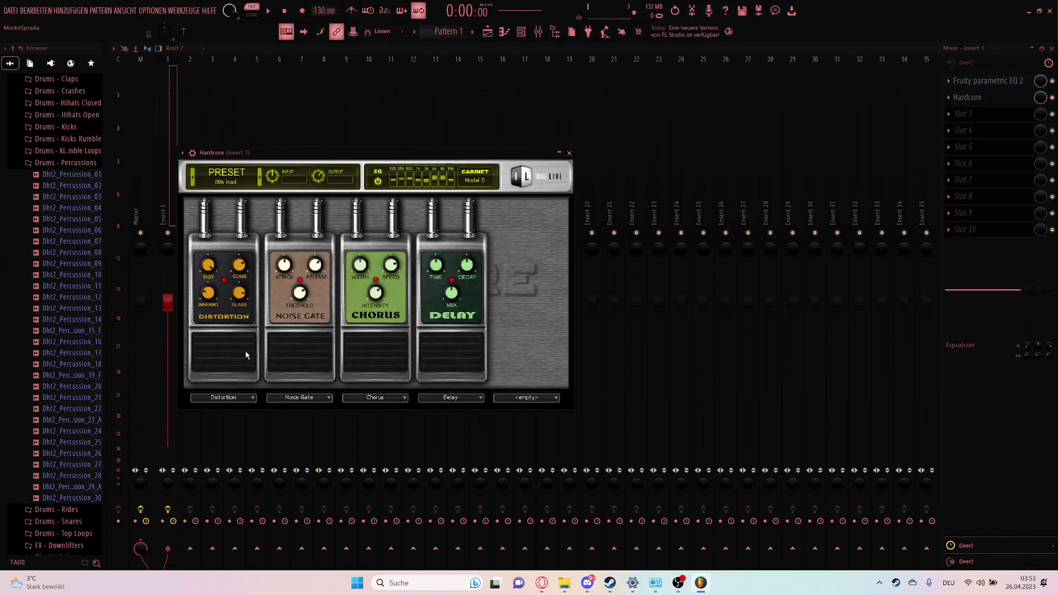
left_click(306, 358)
left_click(312, 399)
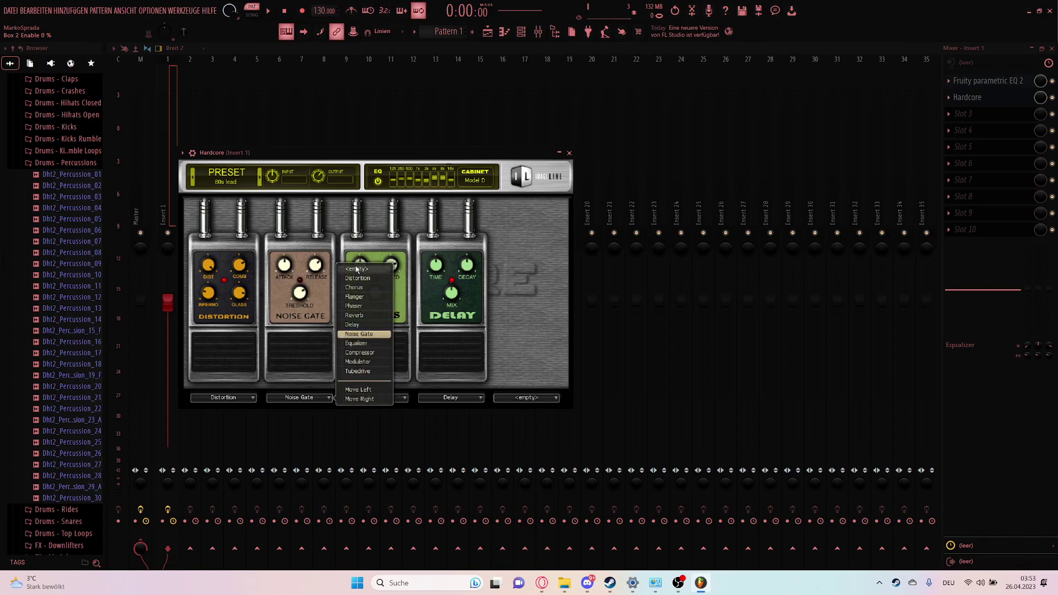
left_click(358, 270)
left_click(380, 398)
left_click(435, 270)
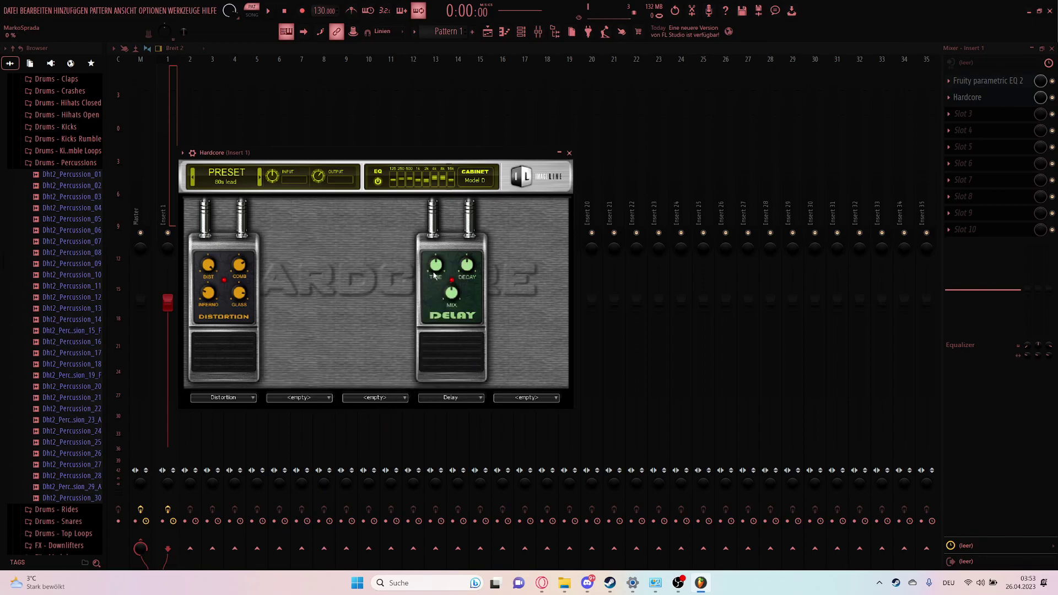
left_click(450, 399)
left_click(509, 270)
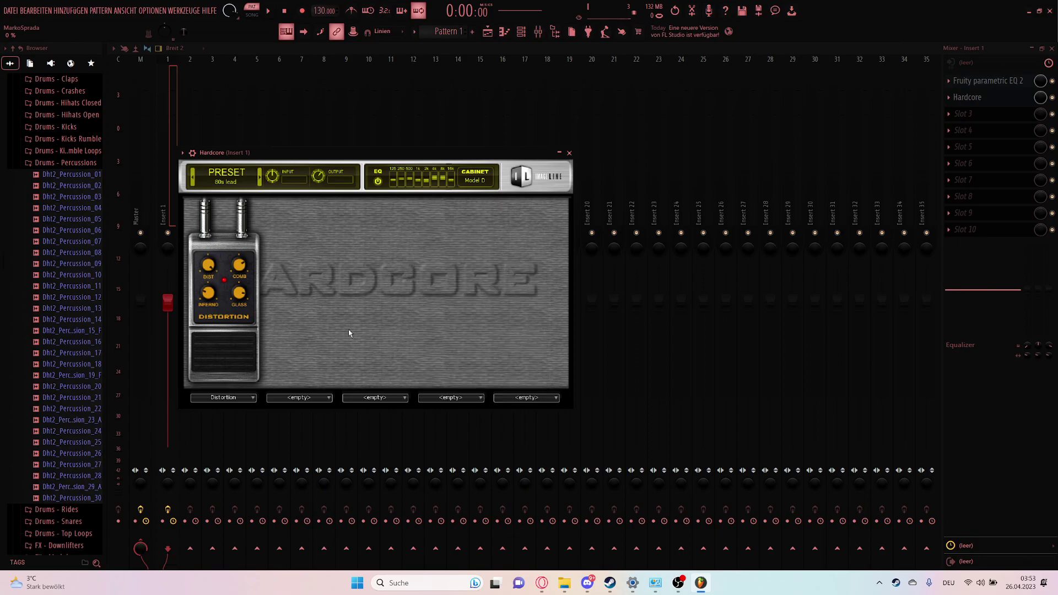
key("z")
key("z")
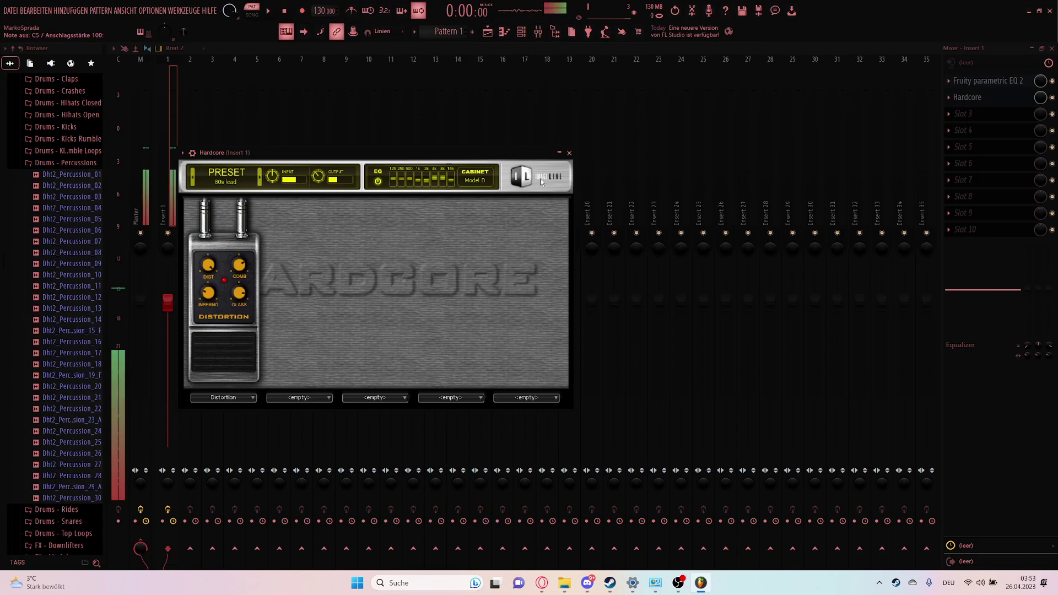
left_click(559, 152)
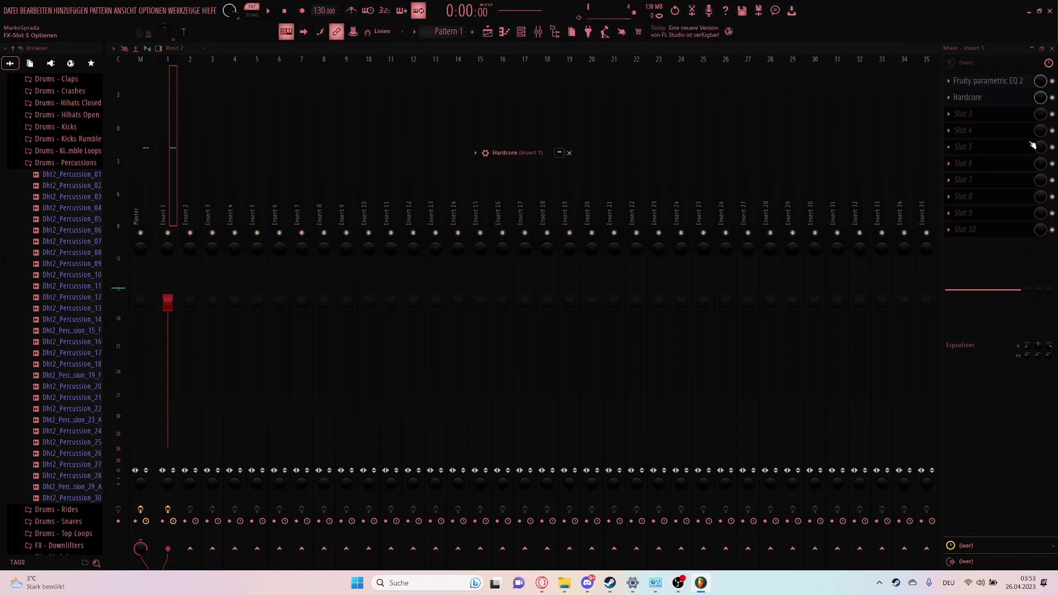
Load Pitcher in slot 3 and set its minimum frequency to 25 Hz.
left_click(952, 119)
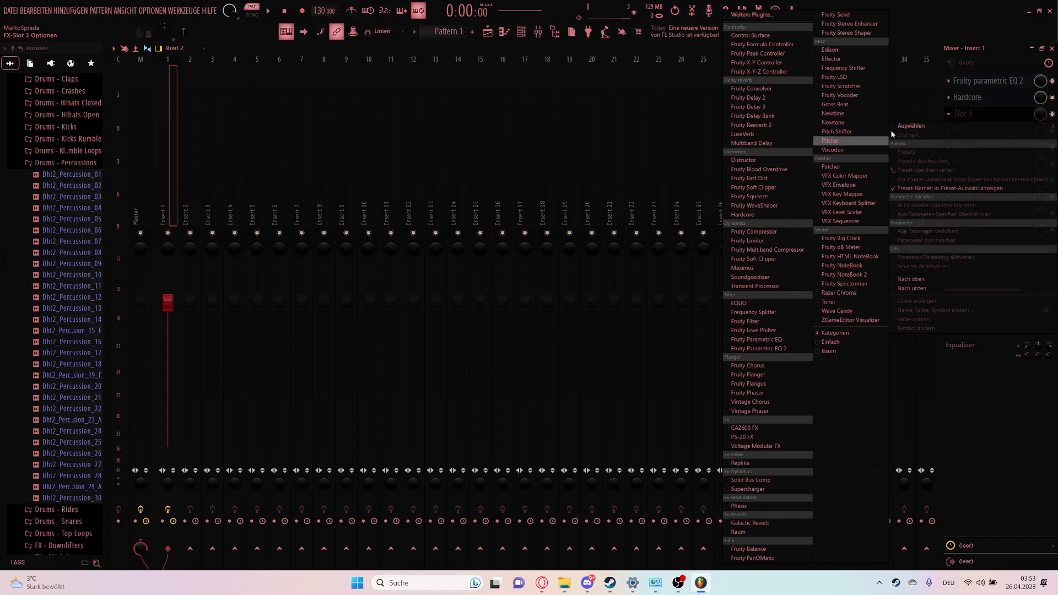
left_click(851, 141)
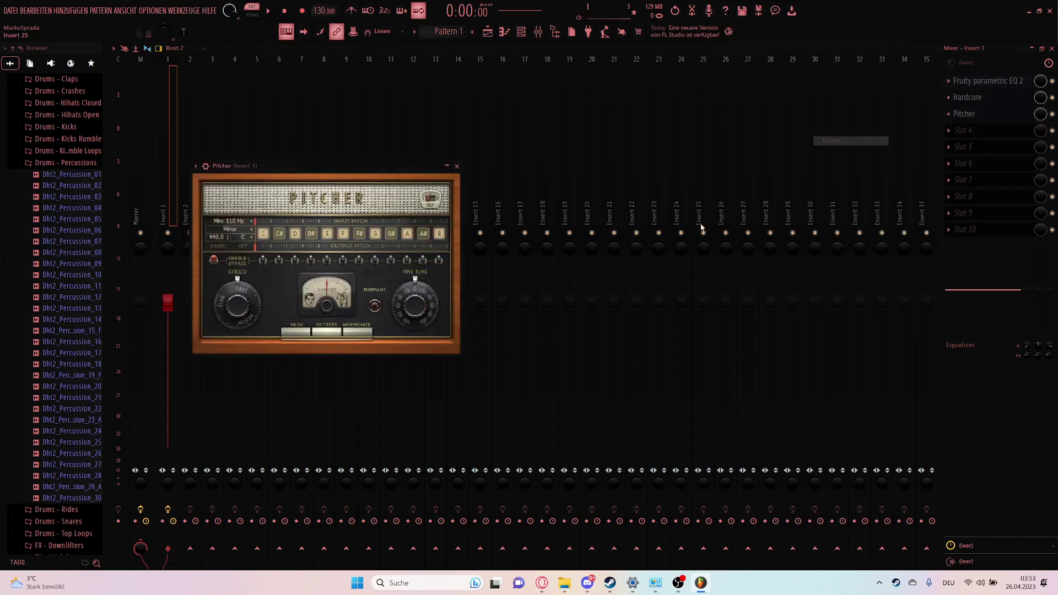
left_click(230, 221)
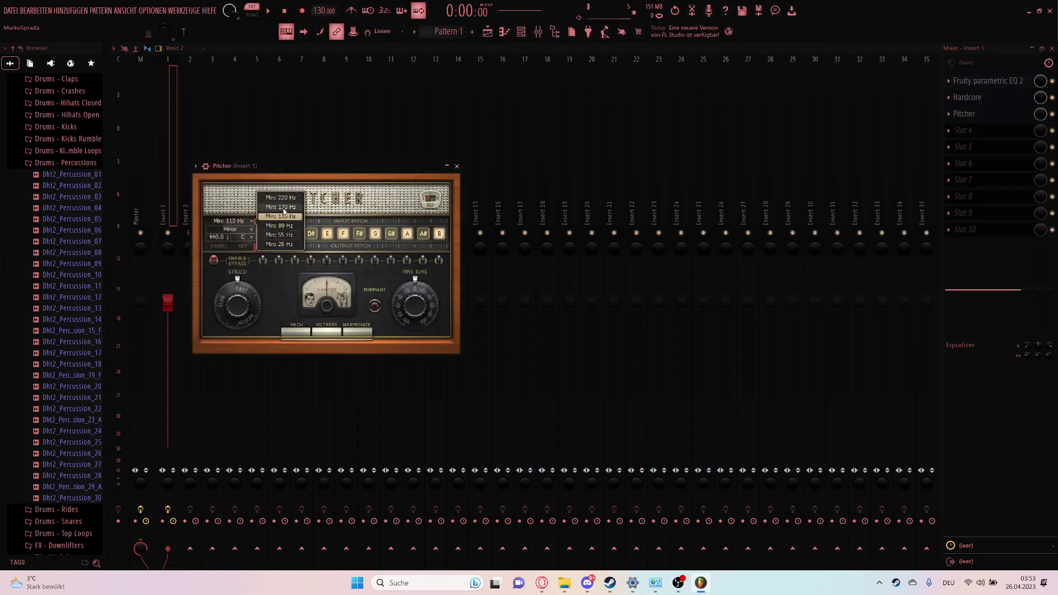
left_click(281, 245)
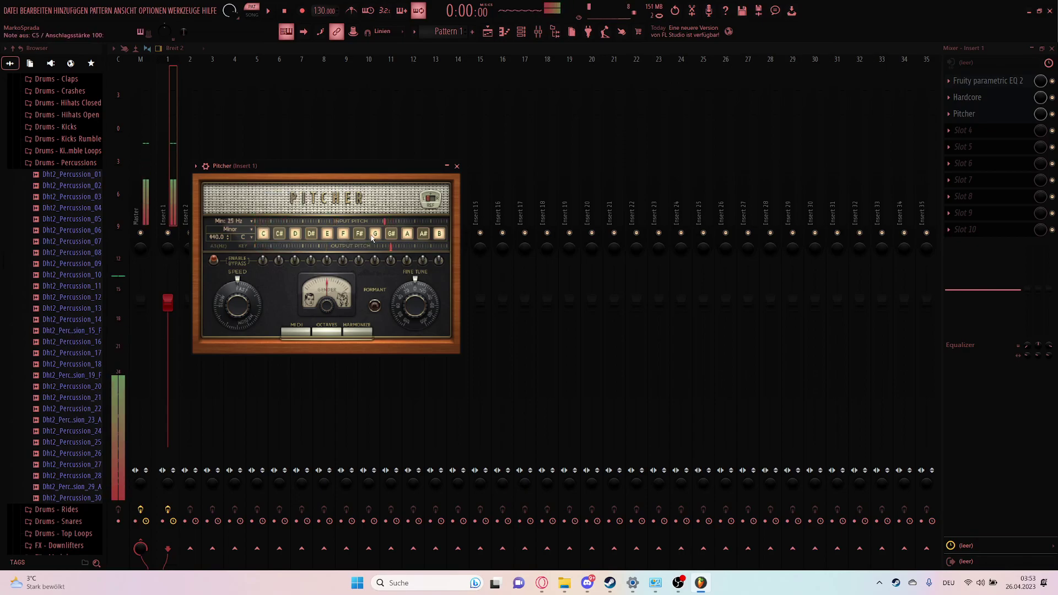
left_click(447, 166)
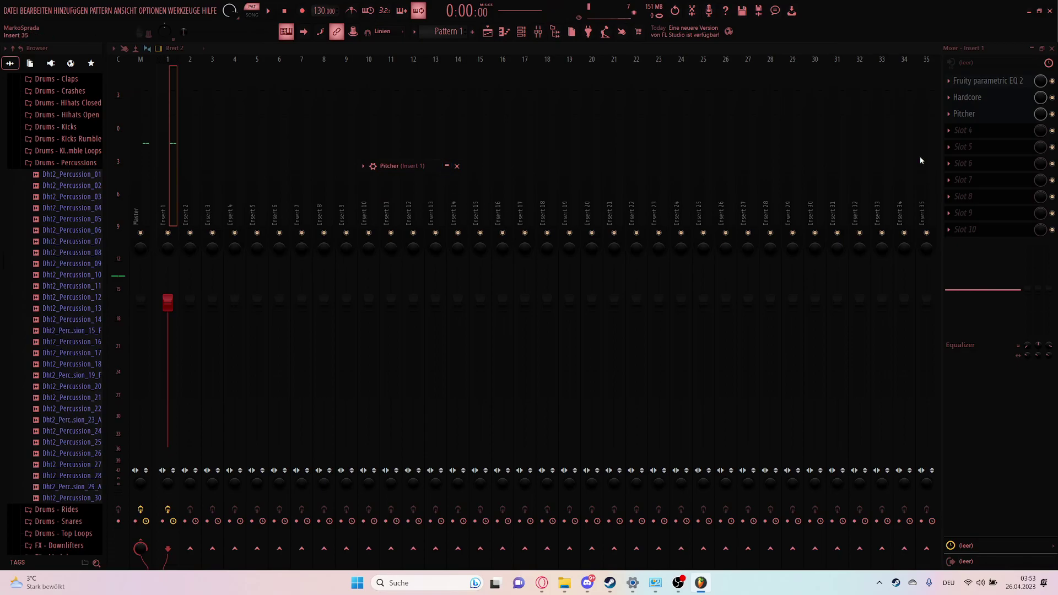
Load Fruity Multiband Compressor in slot 4 and move it down to slot 6.
left_click(949, 132)
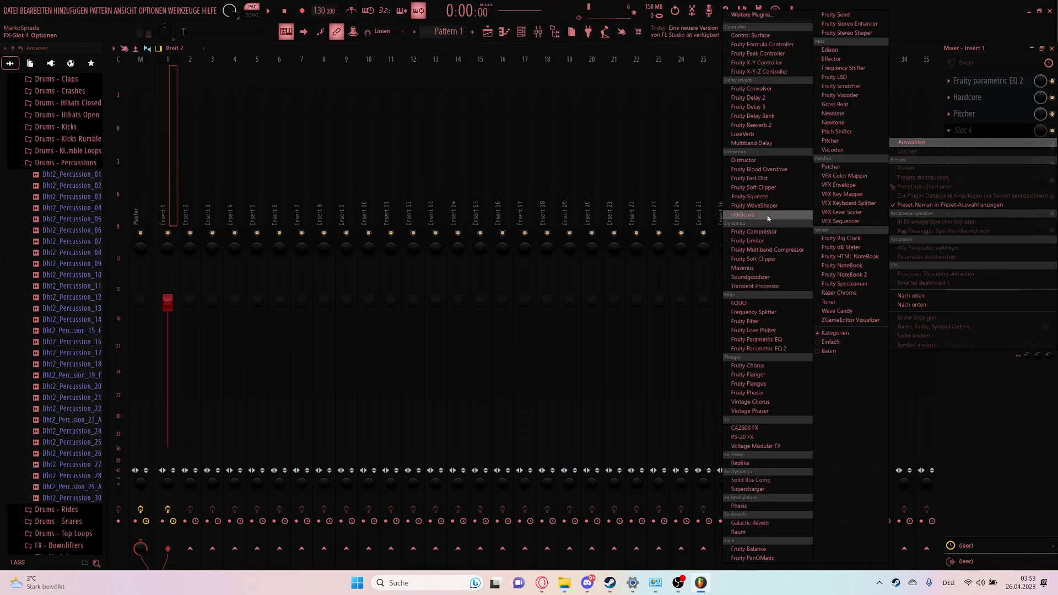
left_click(769, 250)
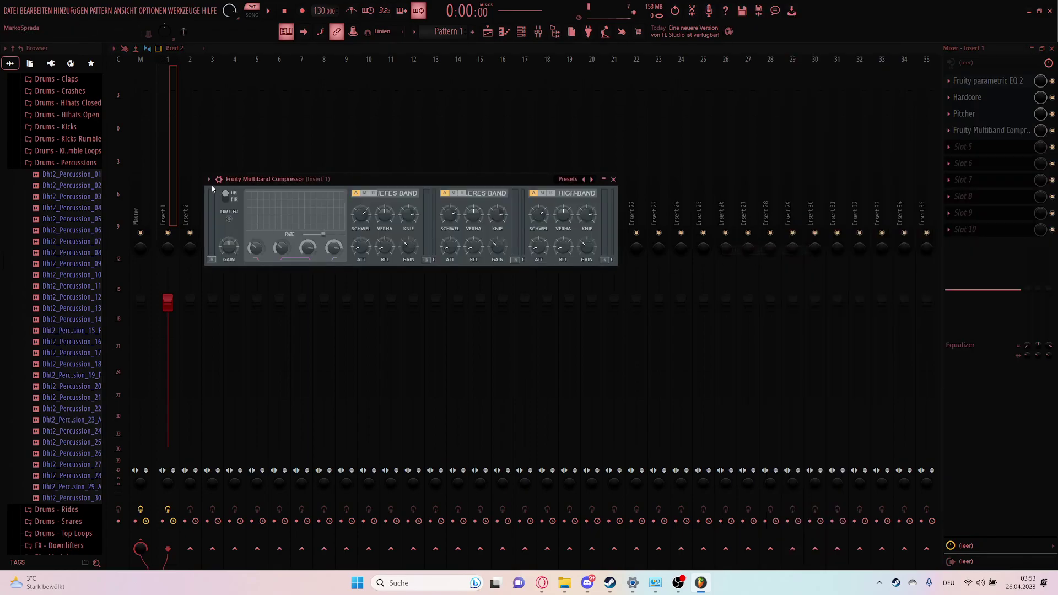
left_click(946, 132)
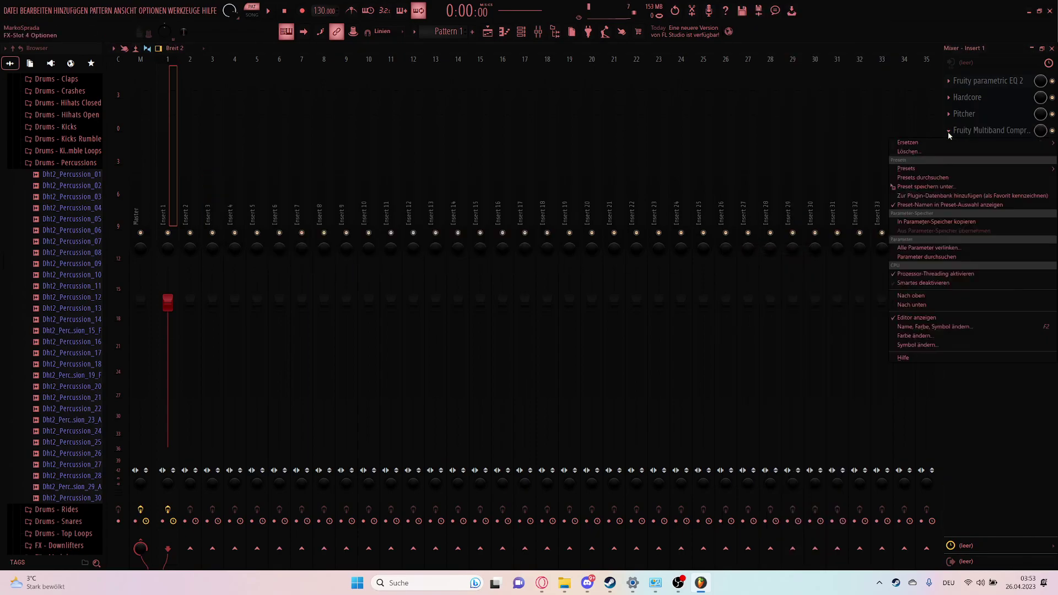
left_click(921, 309)
left_click(949, 148)
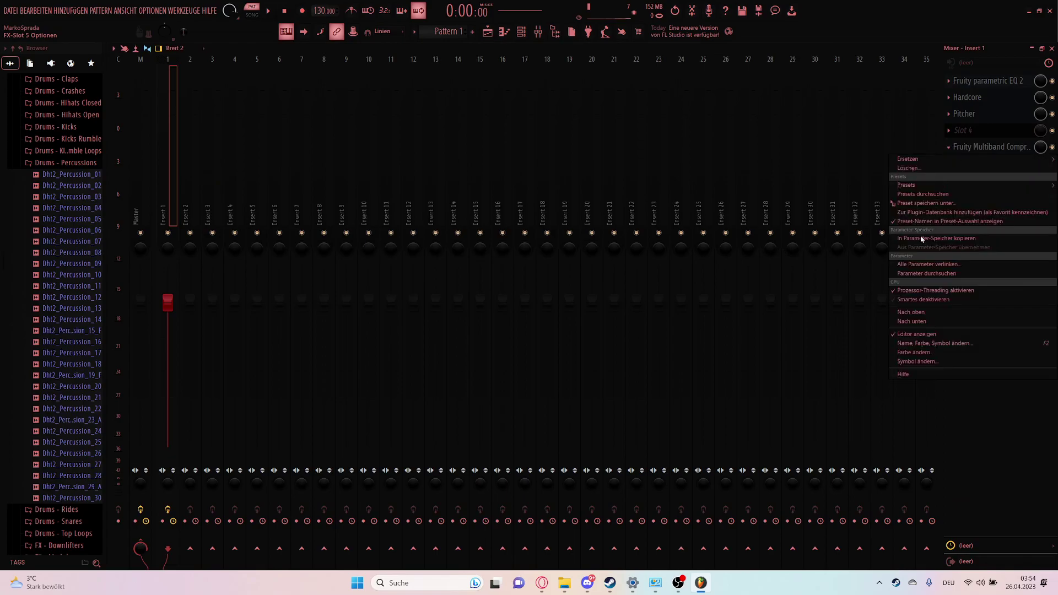
left_click(926, 322)
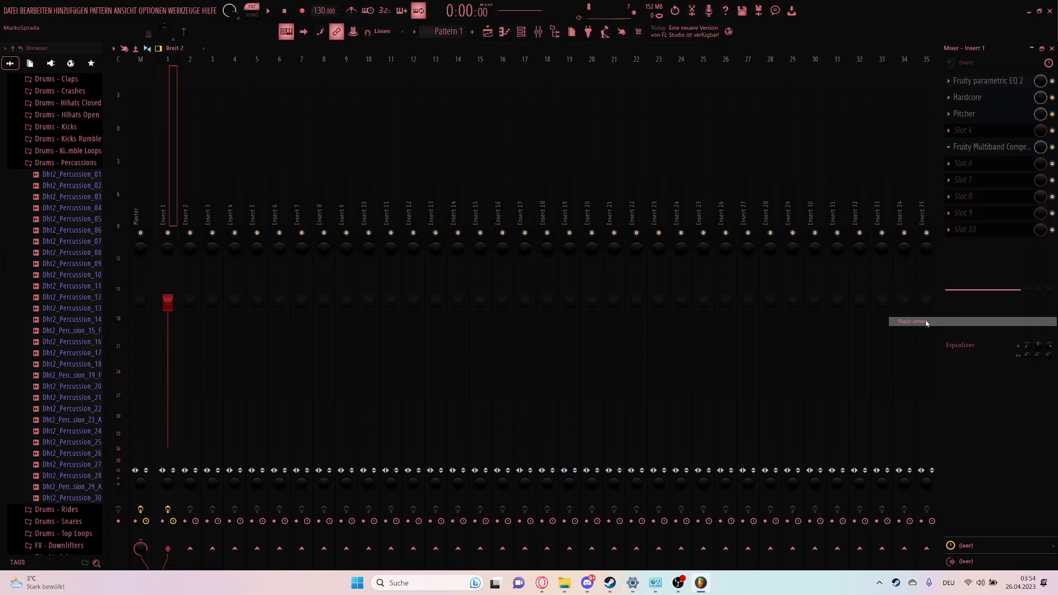
Load Fruity Reeverb 2 in slot 4 and audition the kick through the reverb.
left_click(949, 134)
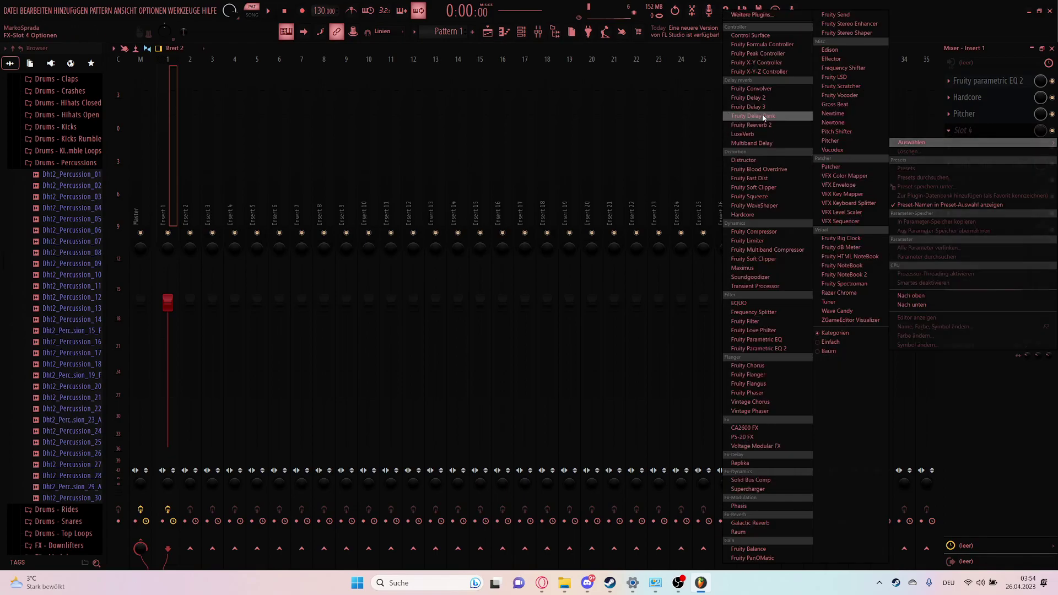
left_click(758, 125)
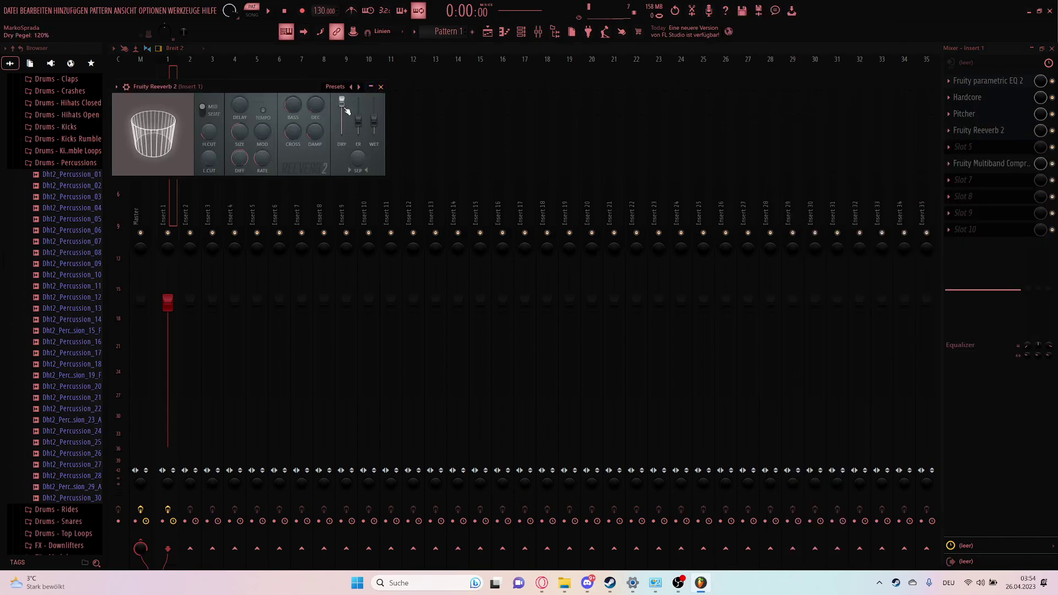
key("z")
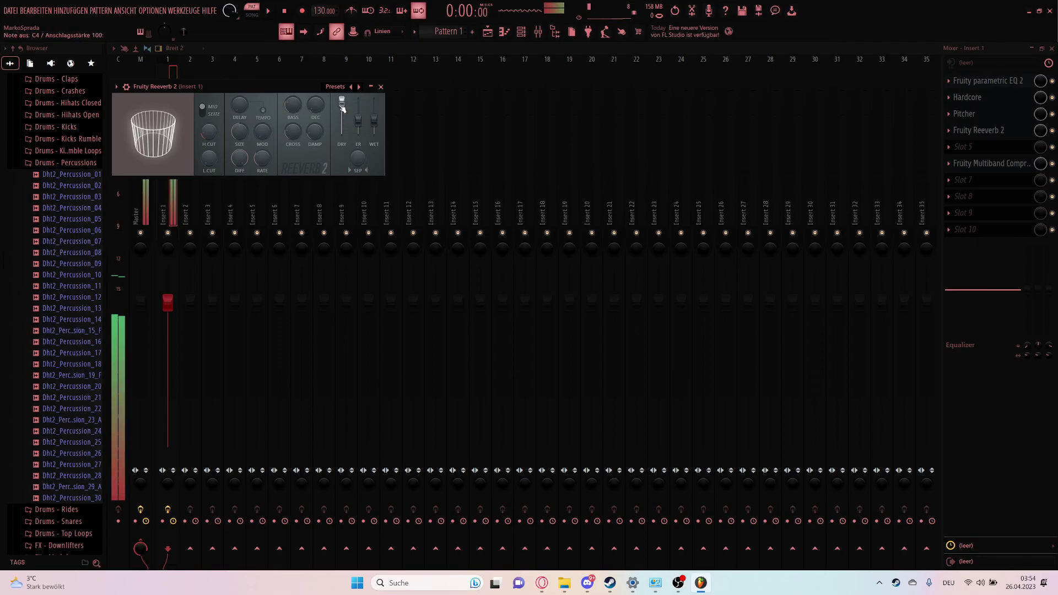
key("z")
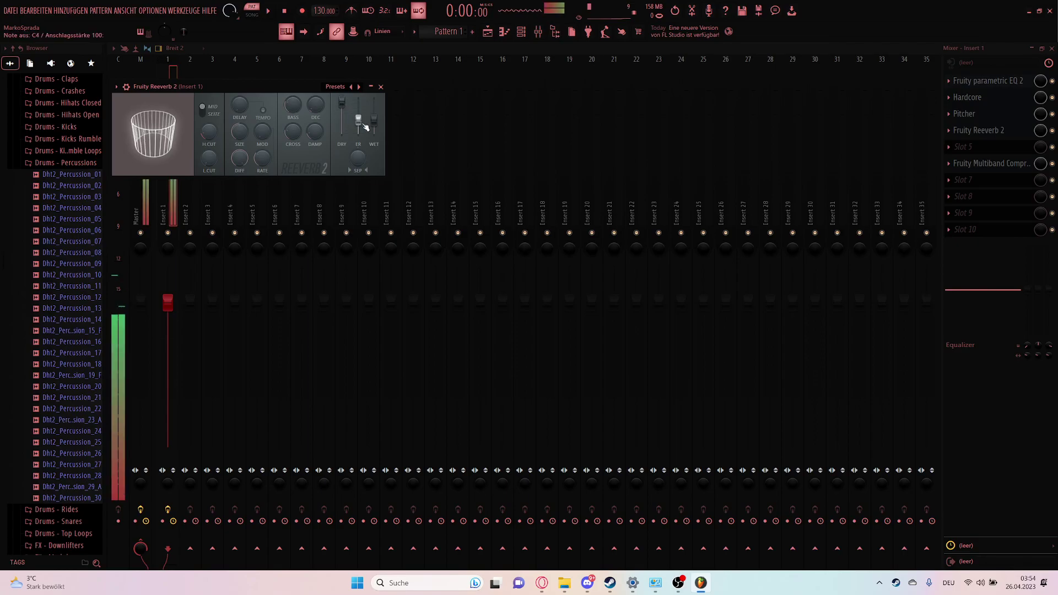
key("z")
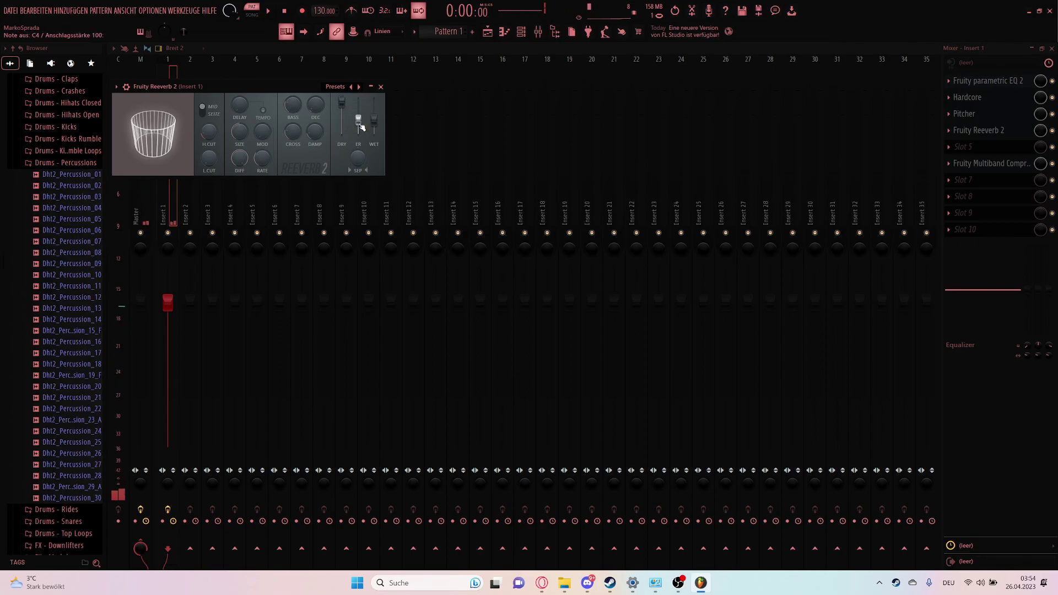
key("z")
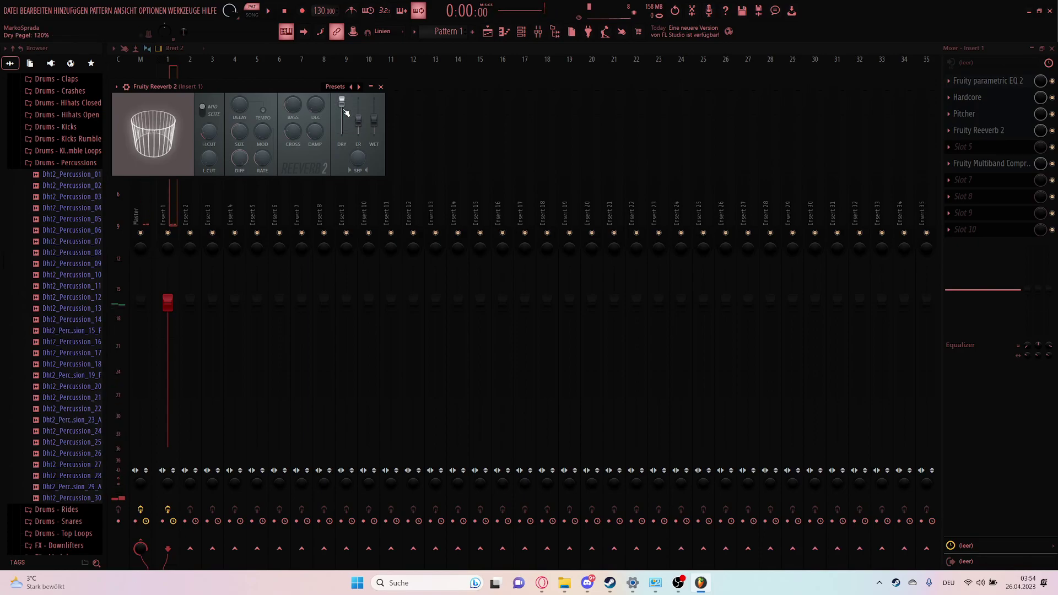
Raise the Fruity Reeverb 2 wet level to 89% and audition the kick through it.
left_click_drag(374, 119, 375, 109)
key("z")
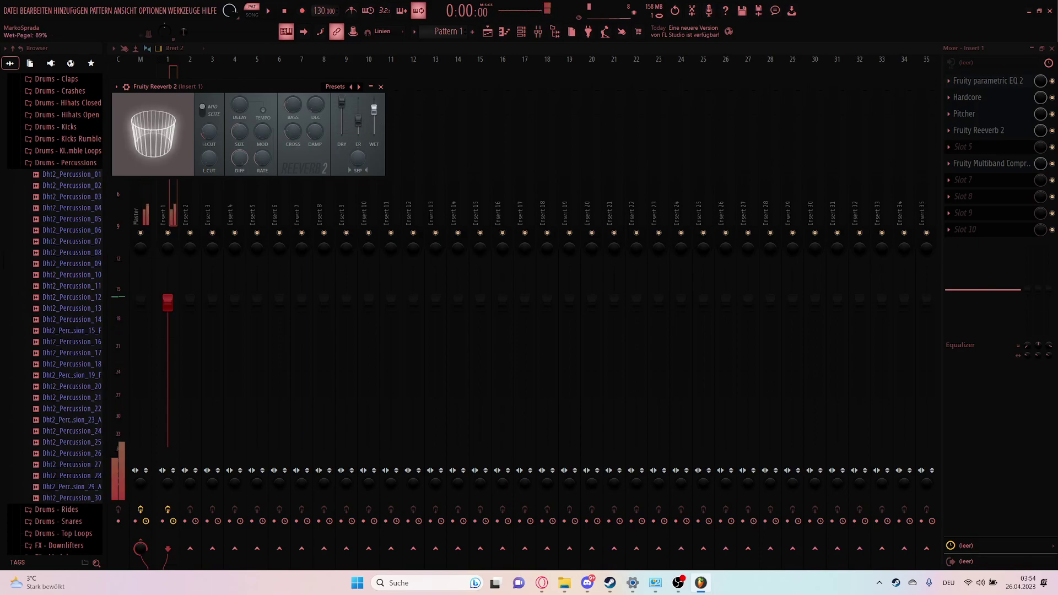
key("z")
key("z")
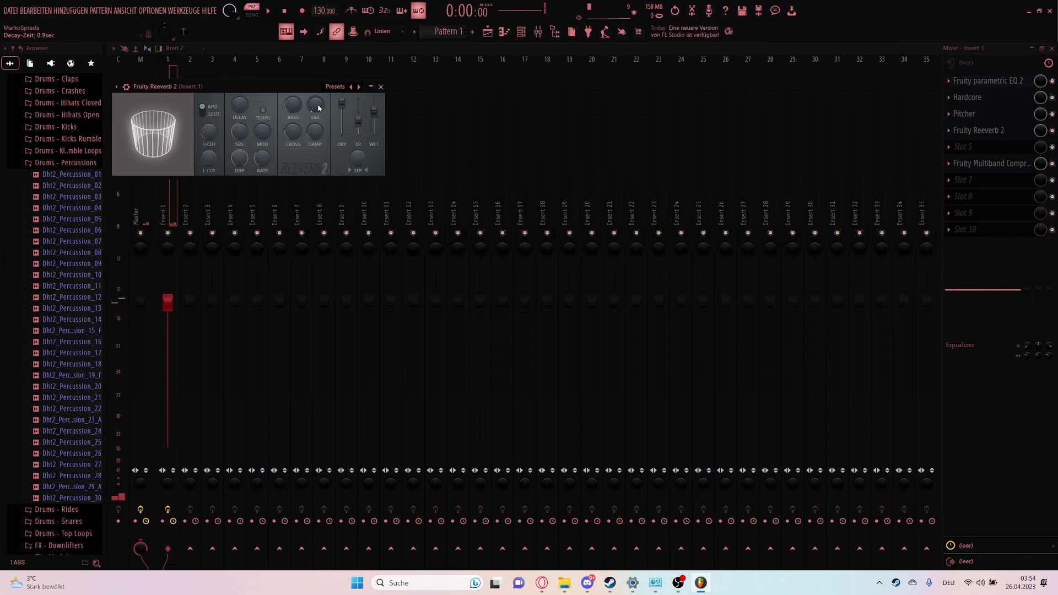
left_click(371, 87)
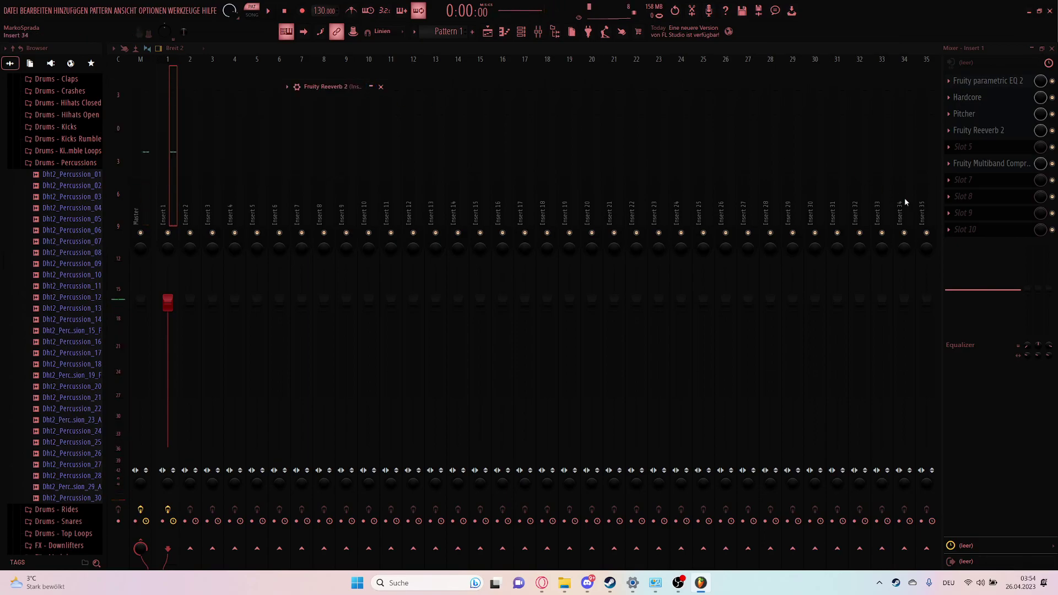
Try Multiband Delay in slot 5 of Insert 1.
left_click(950, 149)
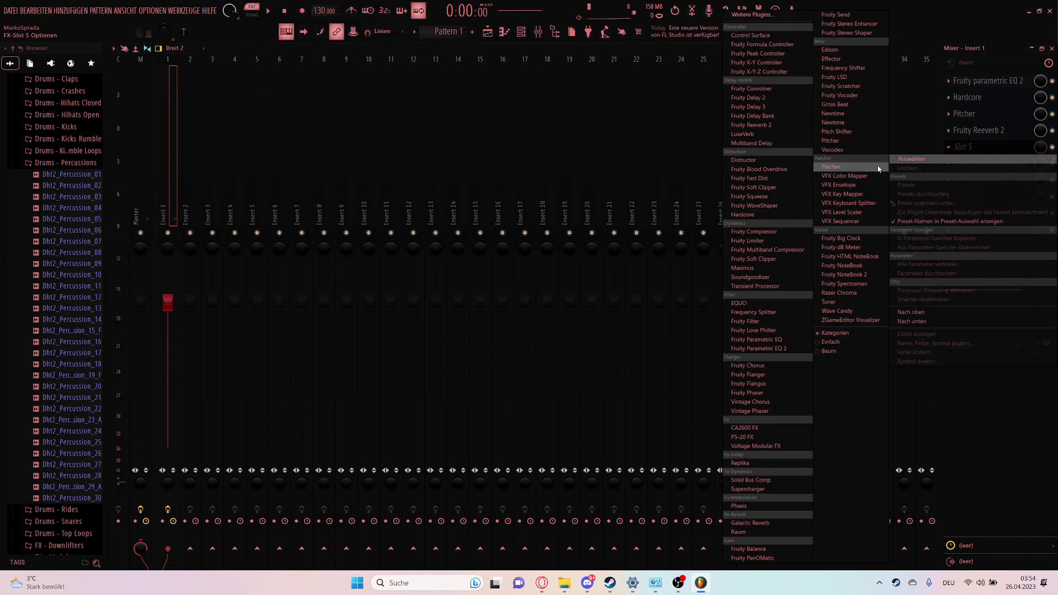
left_click(766, 145)
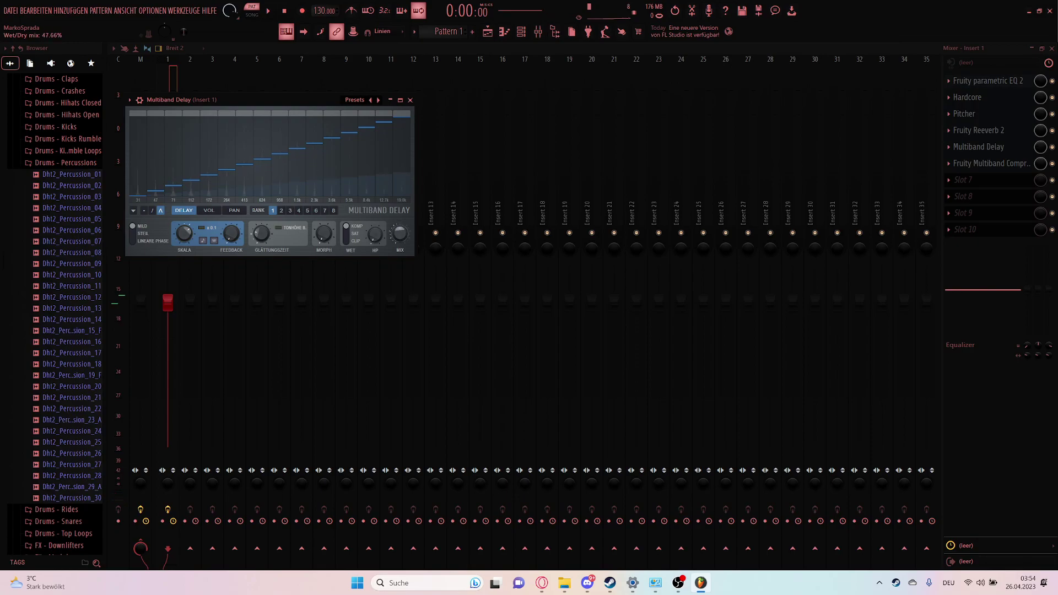
scroll(400, 234, "down", 5)
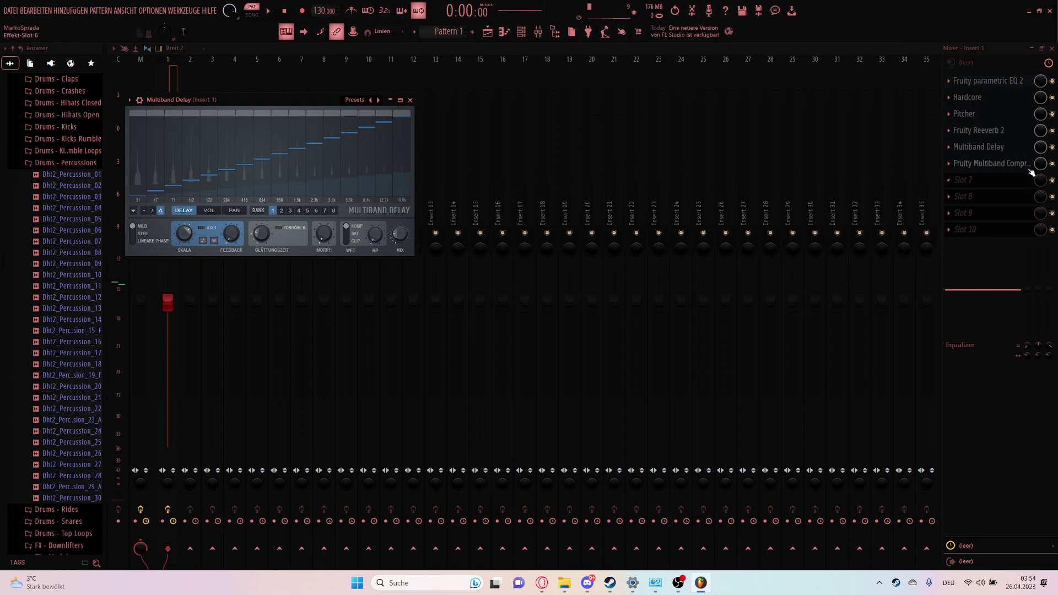
Replace Multiband Delay in slot 5 with Fruity Delay 2, adjust its delay time and audition the kick.
left_click(949, 146)
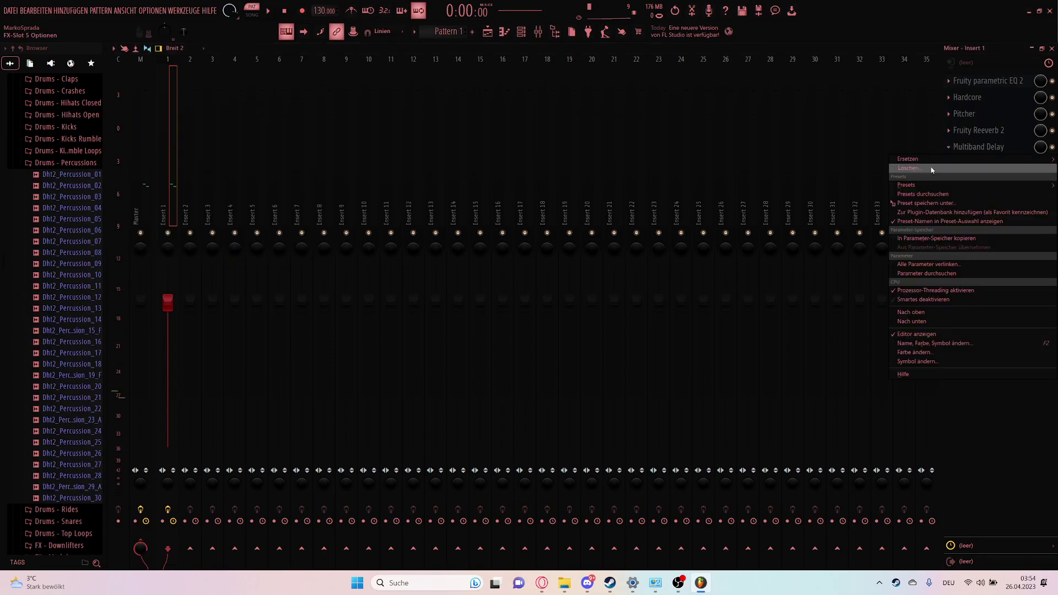
mouse_move(930, 162)
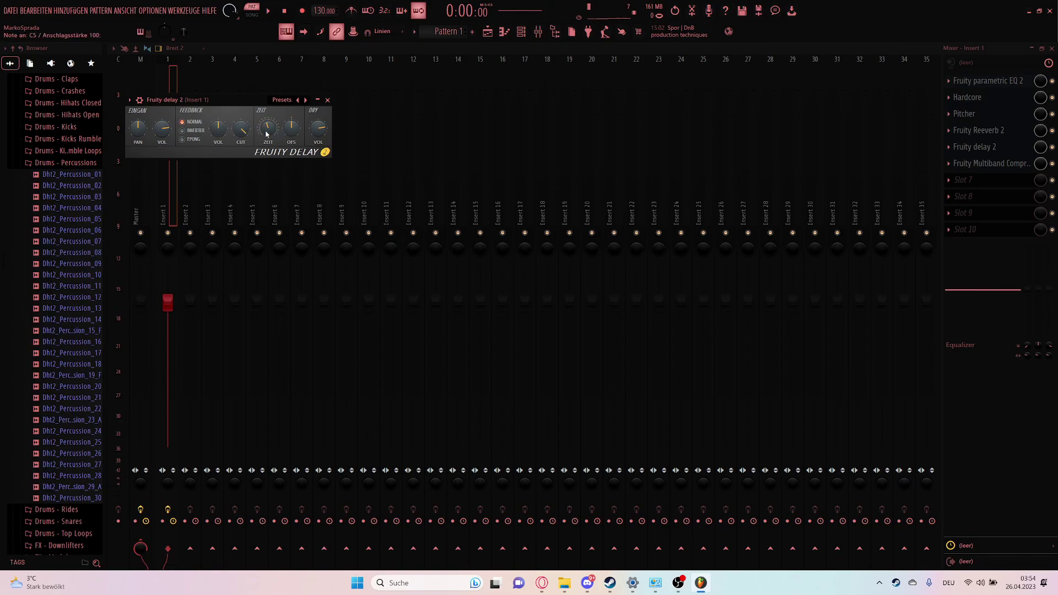
left_click_drag(267, 134, 266, 141)
key("z")
key("z")
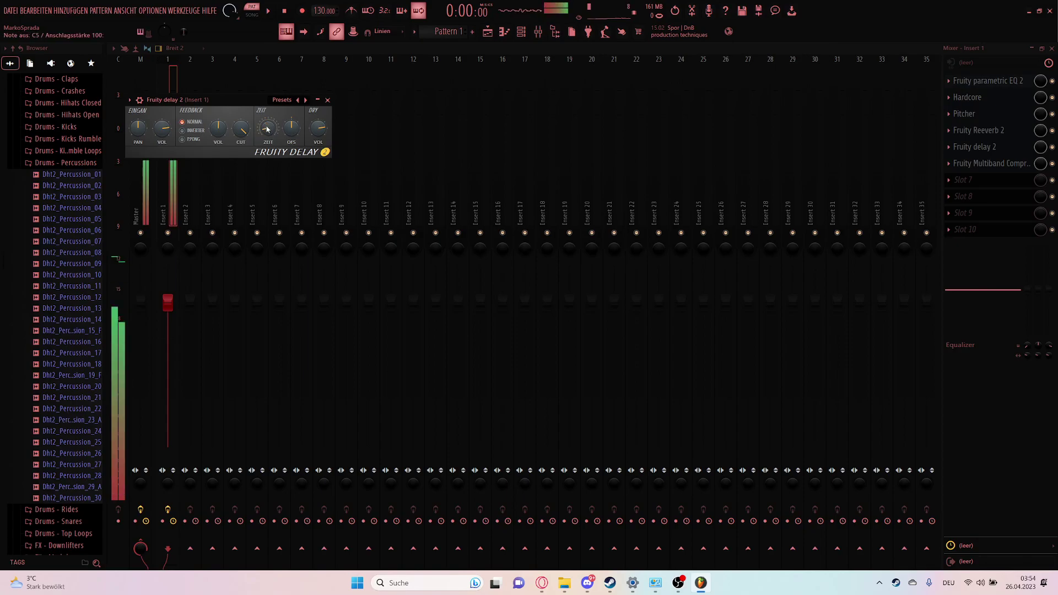
left_click(318, 100)
Move Fruity Multiband Compressor down to slot 7 and load Gross Beat in slot 6.
left_click(948, 169)
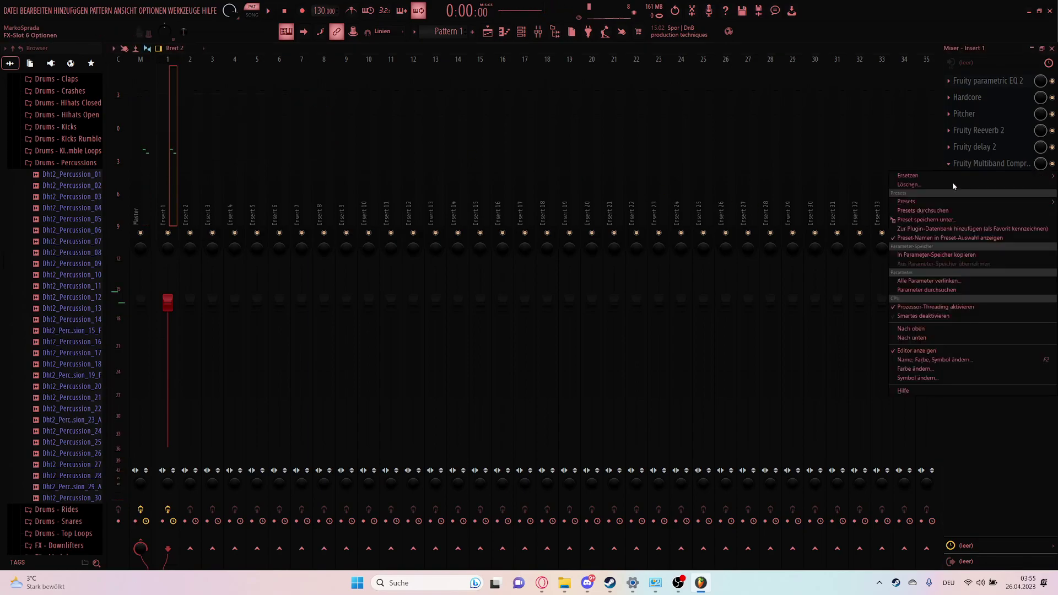
left_click(931, 338)
left_click(956, 161)
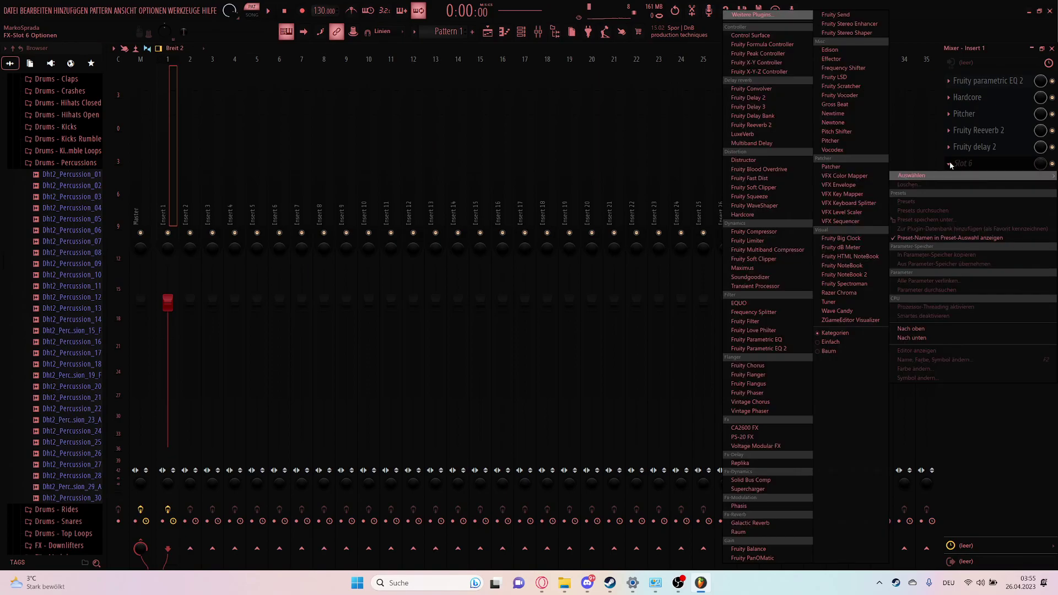
left_click(835, 106)
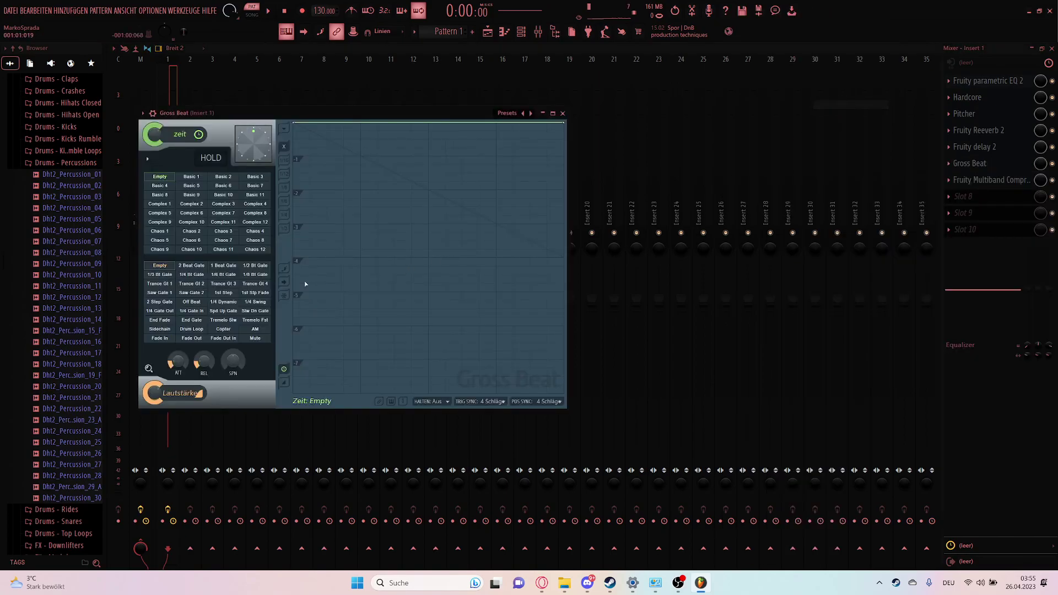
Apply the Sidechain Peaktime preset to Gross Beat and play the pattern briefly to hear it.
left_click(159, 328)
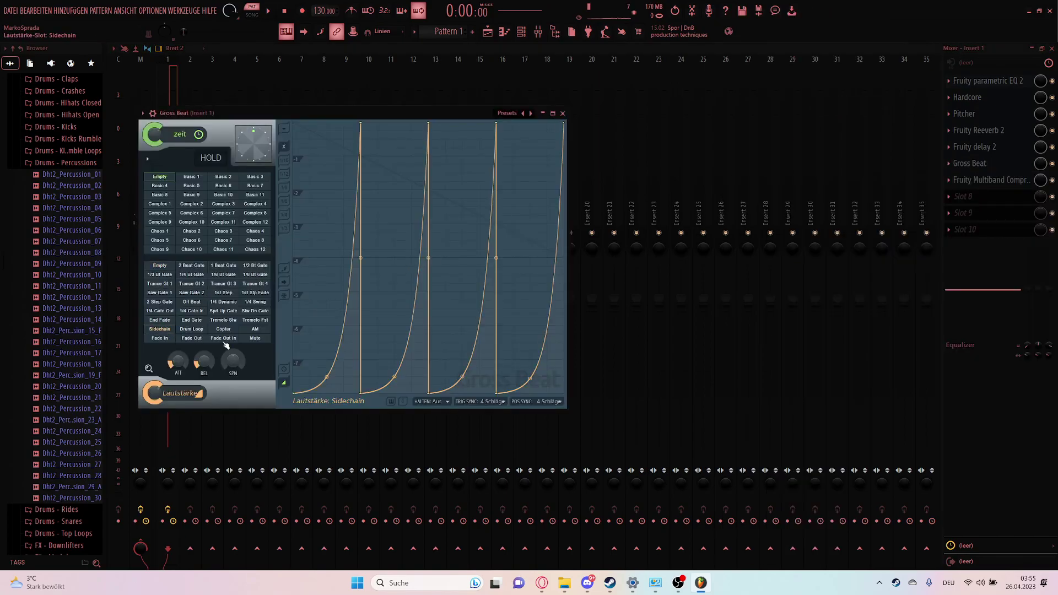
left_click(142, 114)
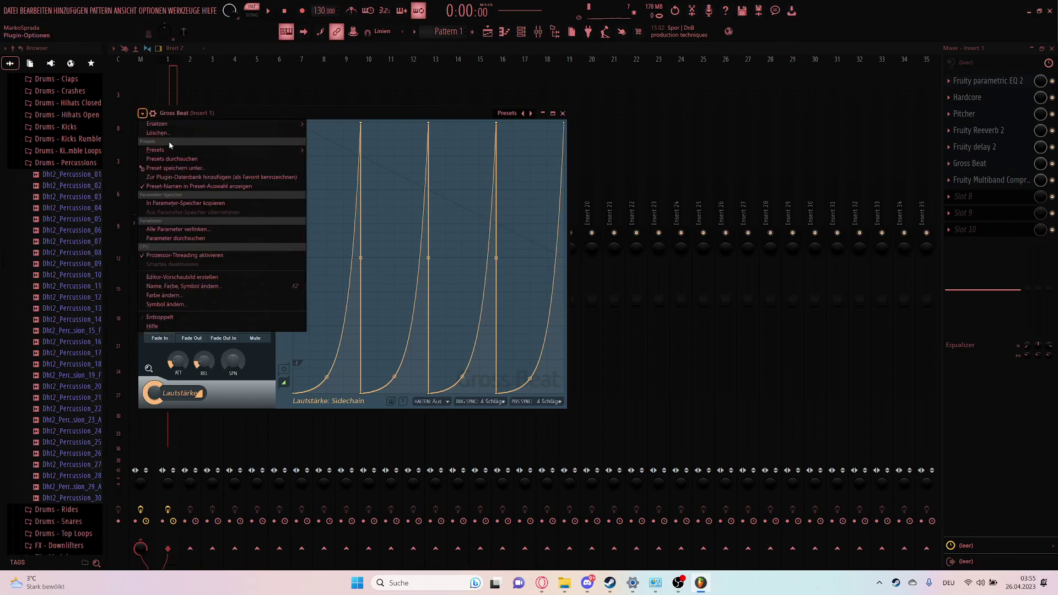
mouse_move(201, 150)
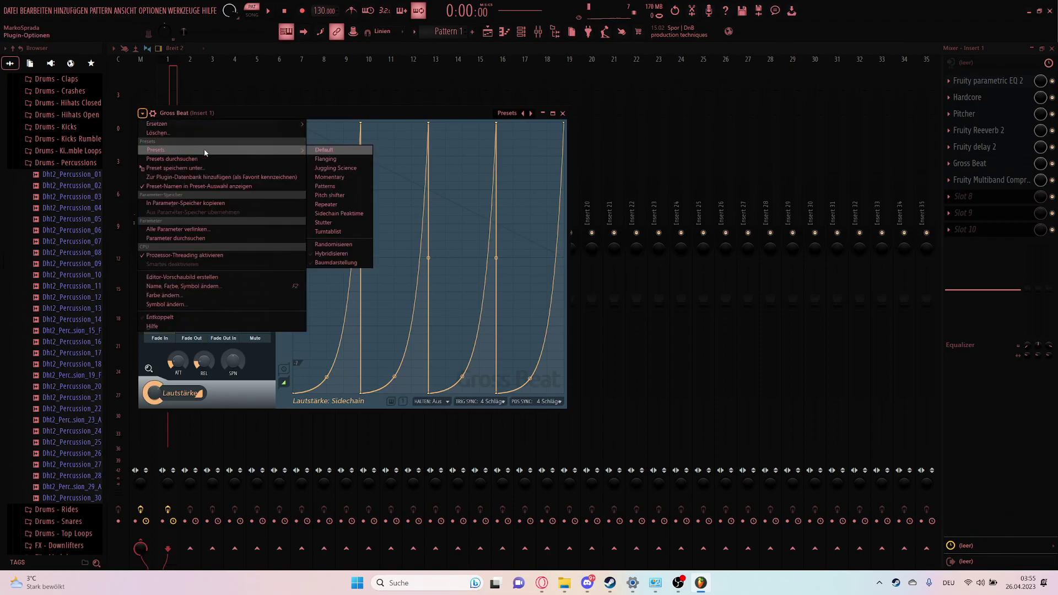
left_click(333, 213)
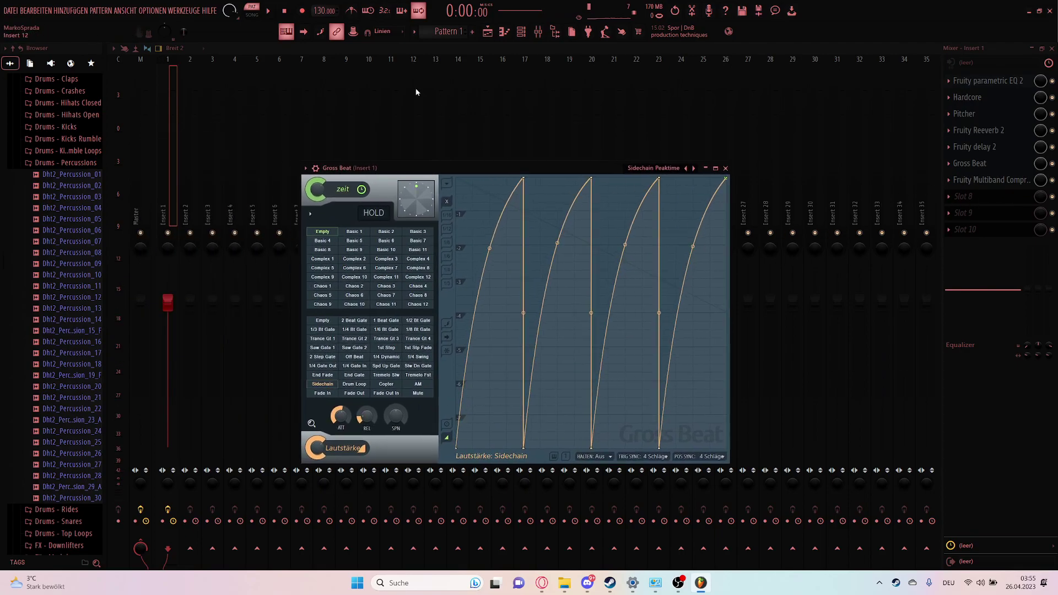
left_click(267, 12)
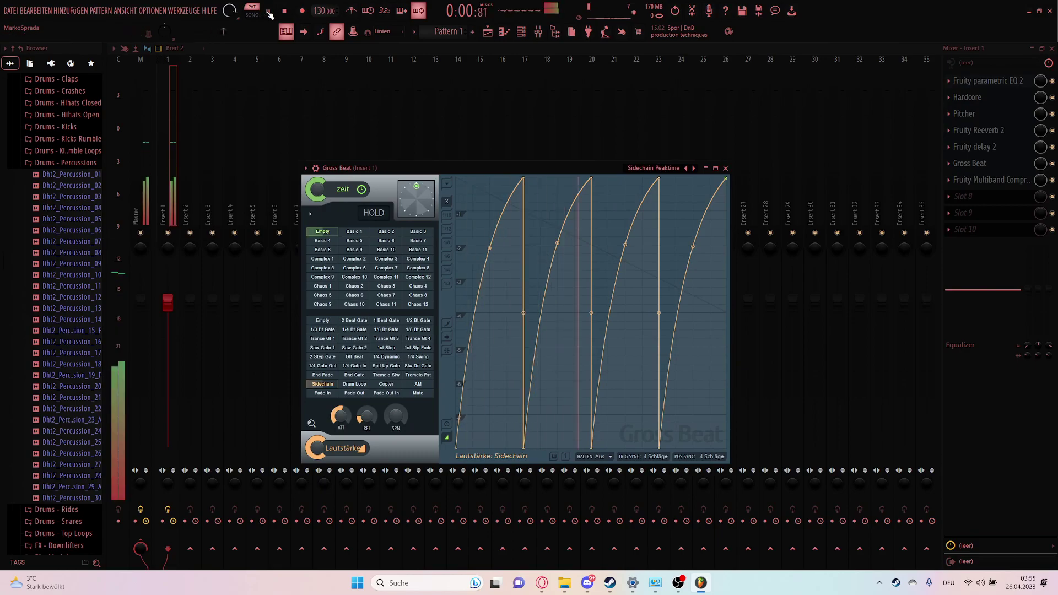
left_click(268, 12)
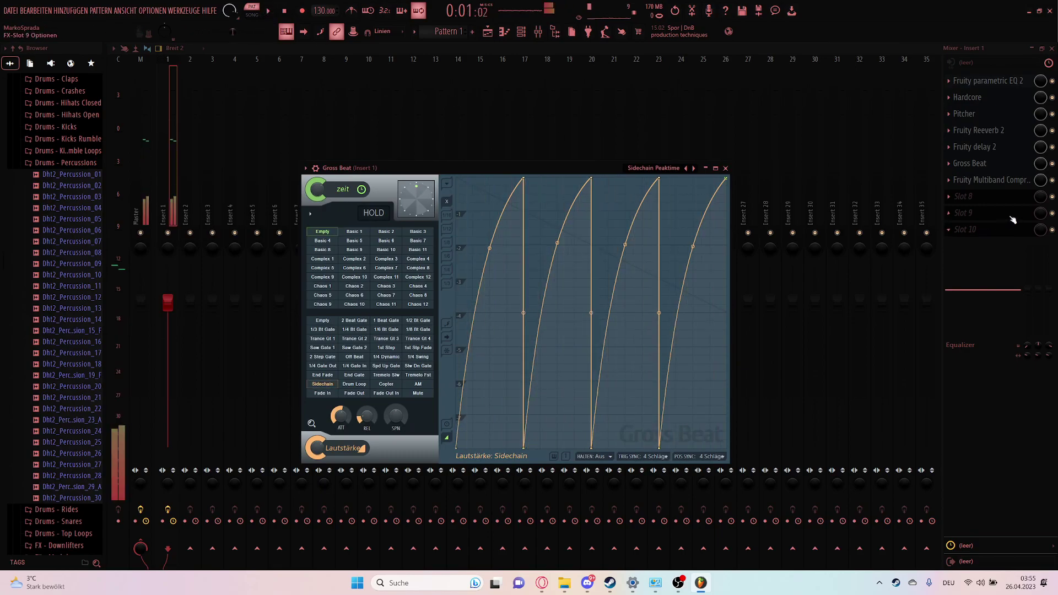
Transpose all four 808 Kick notes down about one octave in the piano roll and play the pattern.
left_click(1031, 48)
left_click(776, 158)
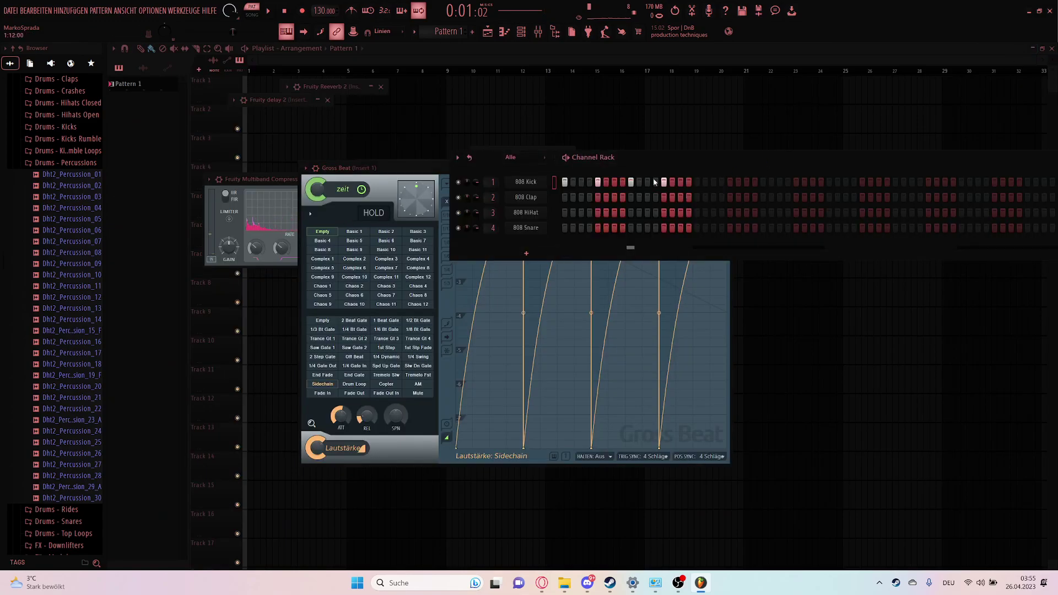
right_click(547, 178)
left_click(557, 181)
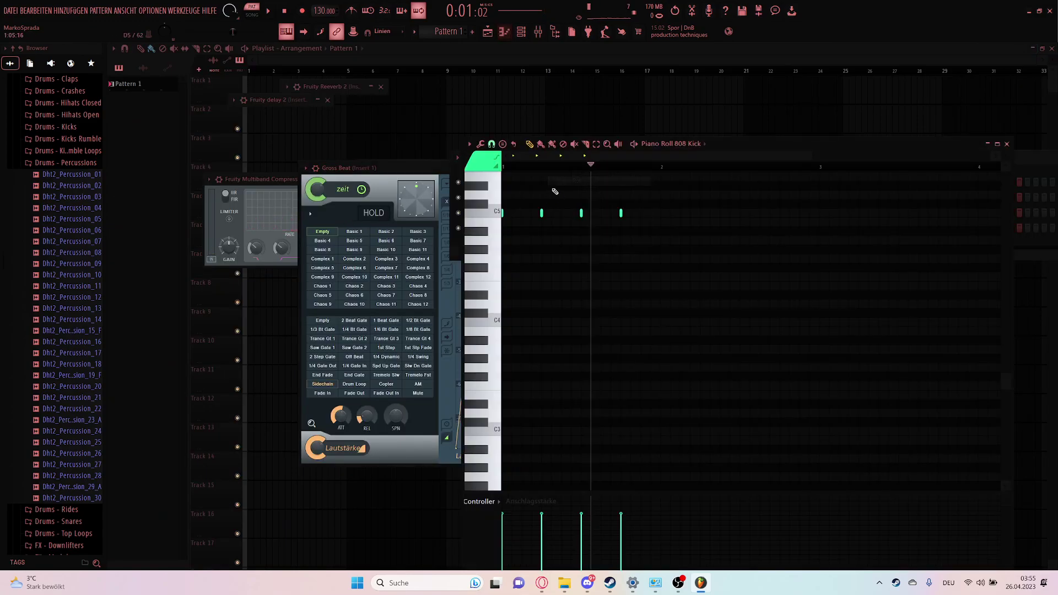
left_click_drag(639, 199, 501, 246)
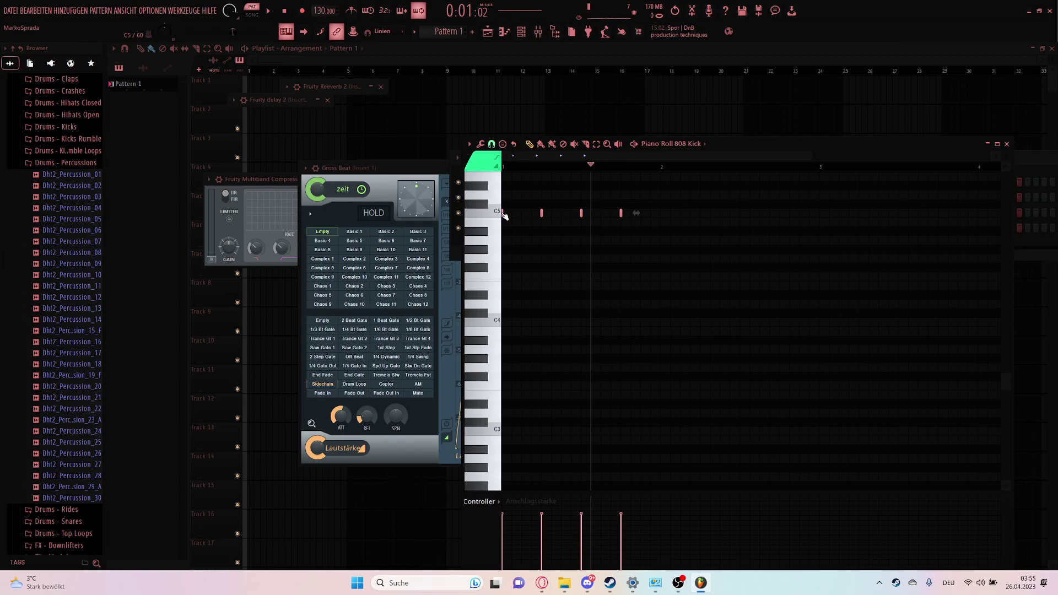
left_click_drag(502, 213, 489, 327)
left_click(1006, 144)
key("space")
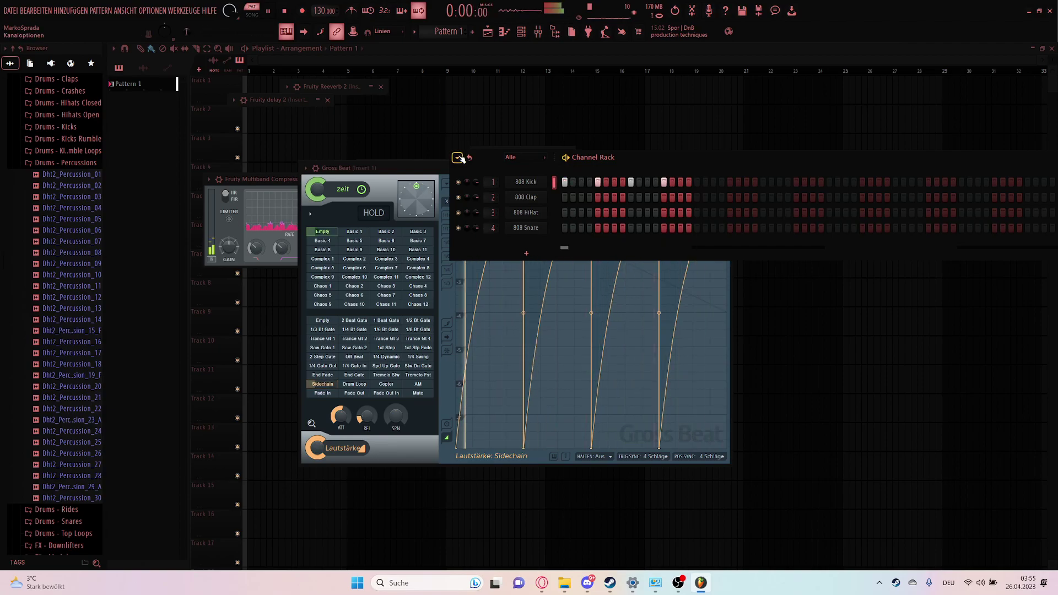
key("space")
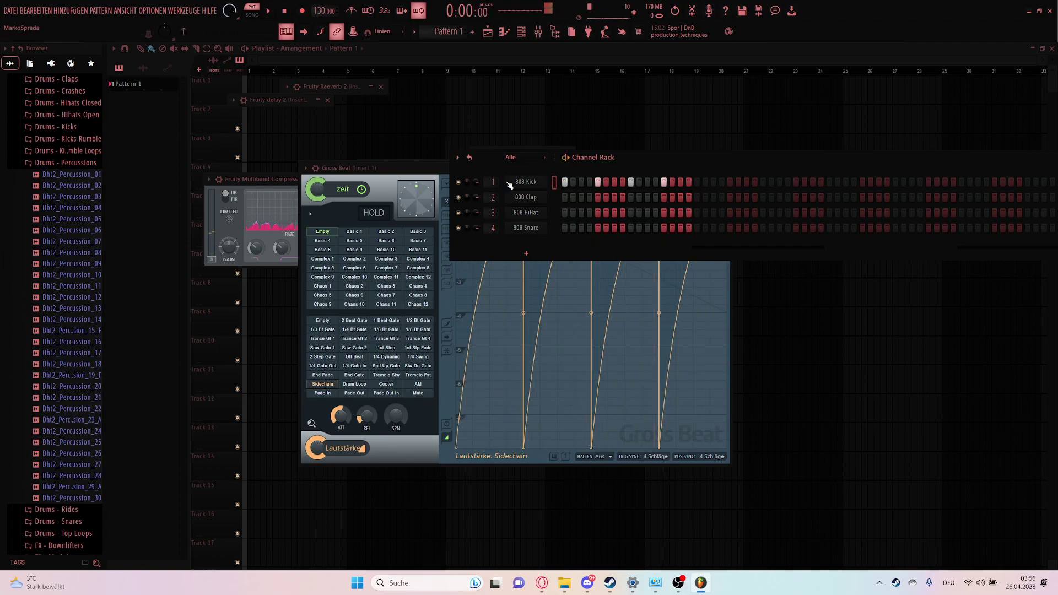
Apply the Bass boost preset to Fruity Multiband Compressor on Insert 1 and play the pattern to check it.
left_click(538, 31)
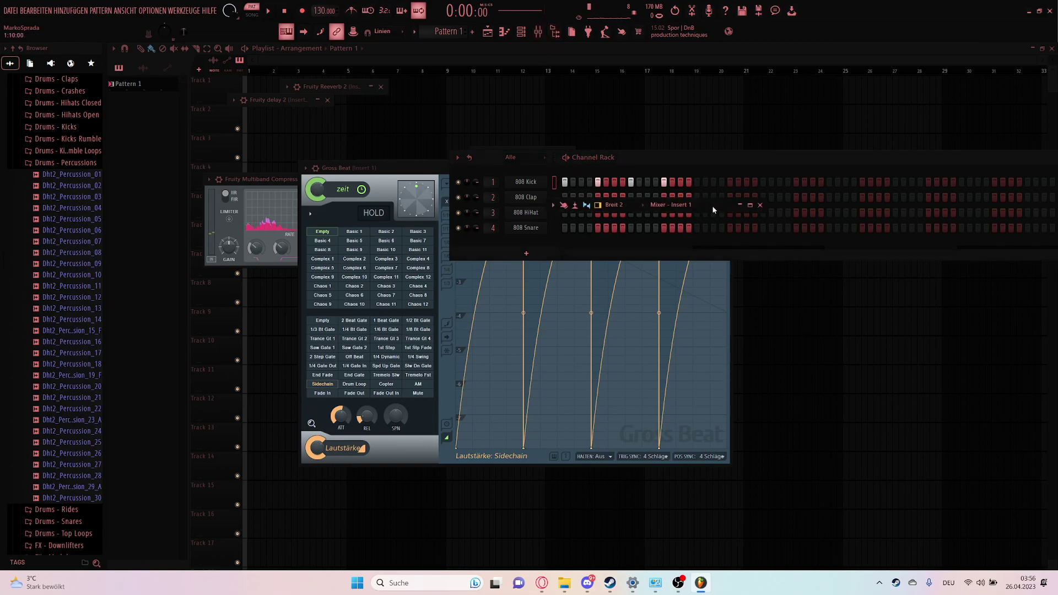
double_click(703, 206)
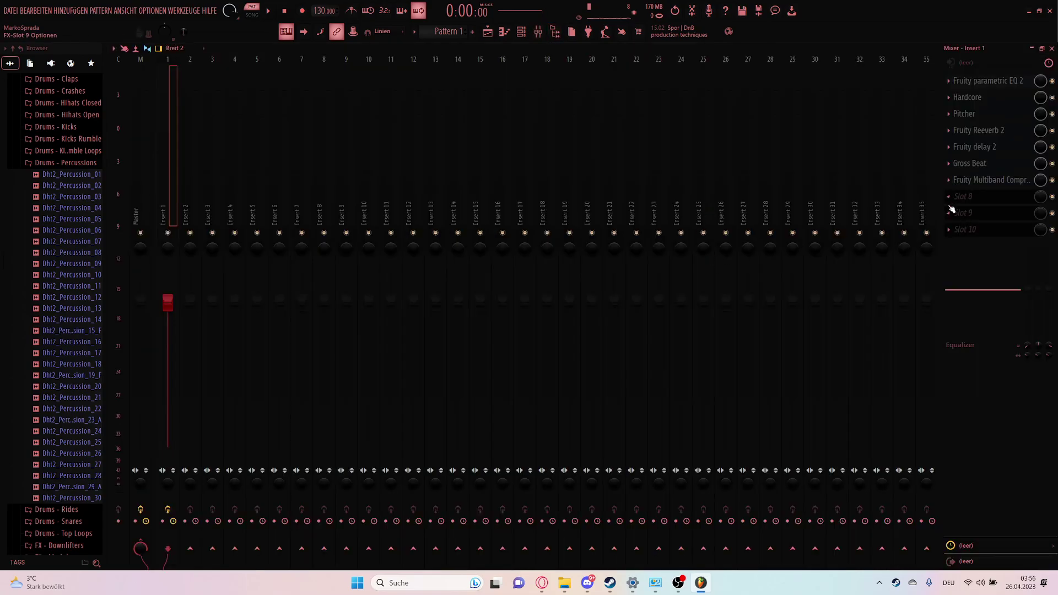
left_click(979, 182)
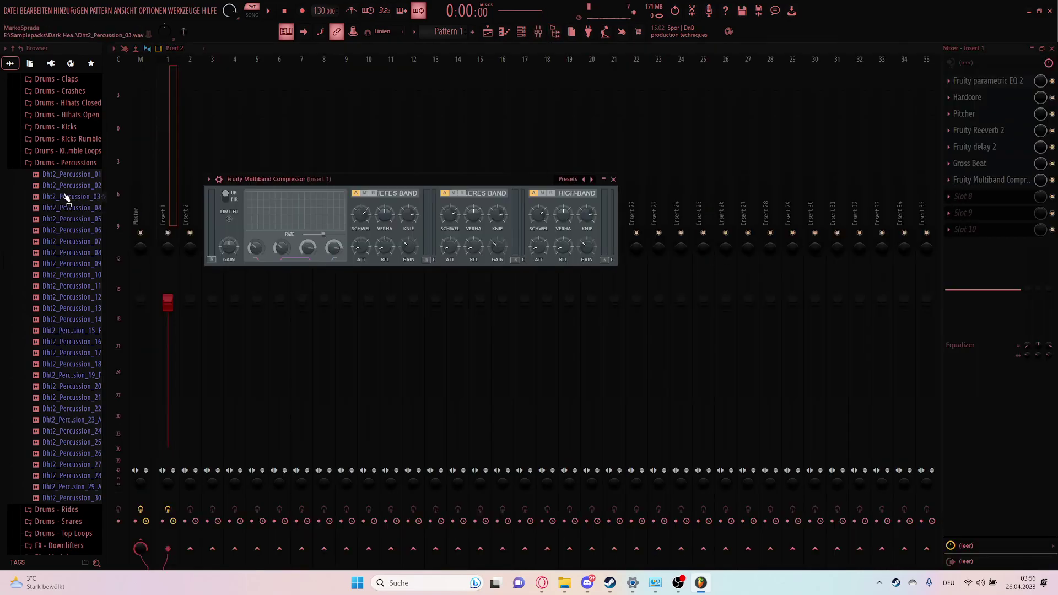
left_click(209, 179)
mouse_move(231, 216)
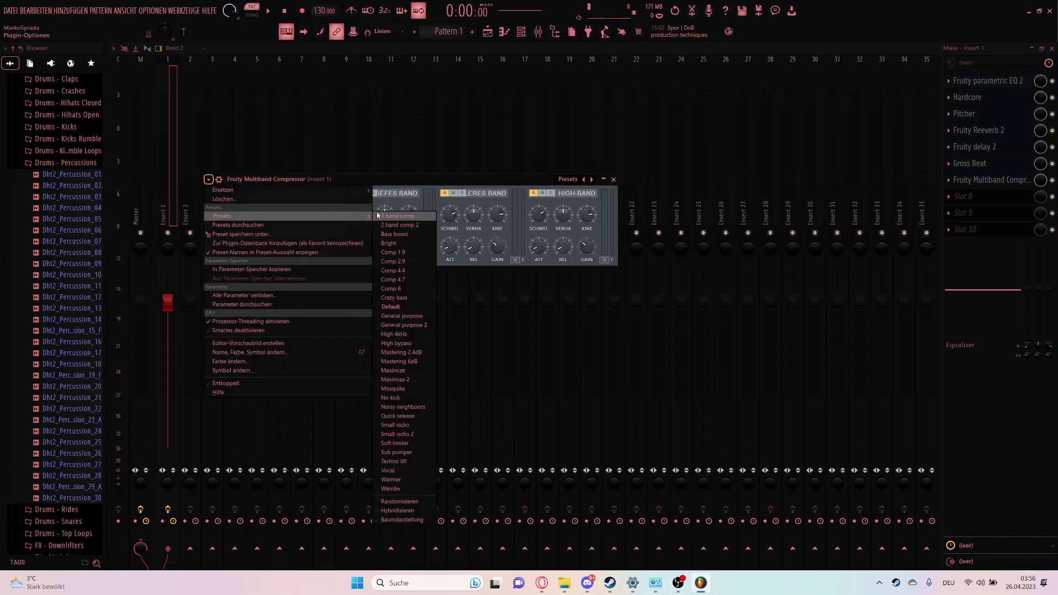
left_click(417, 235)
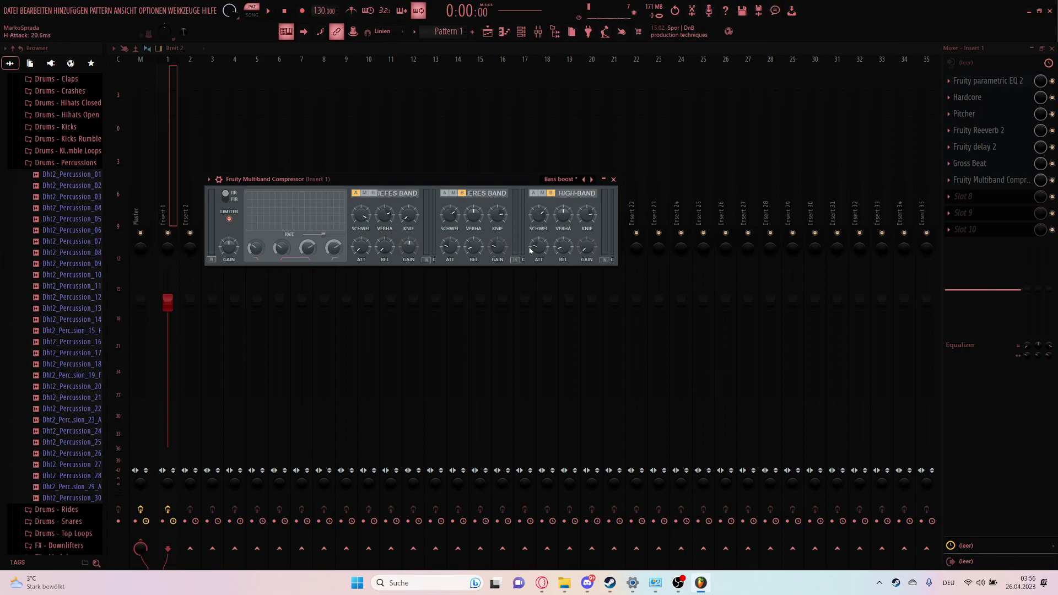
key("space")
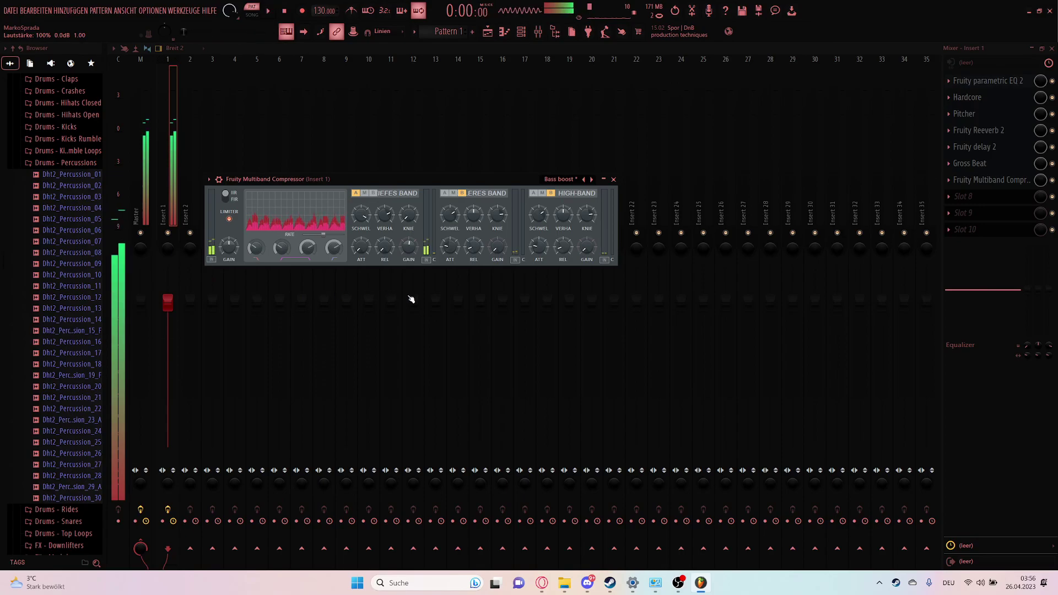
key("space")
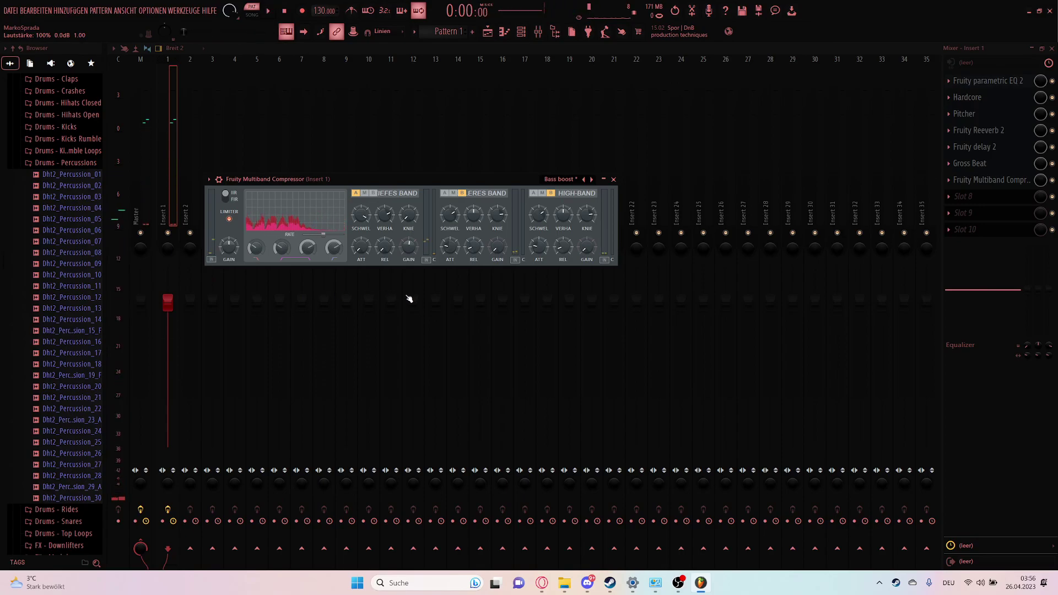
left_click(603, 179)
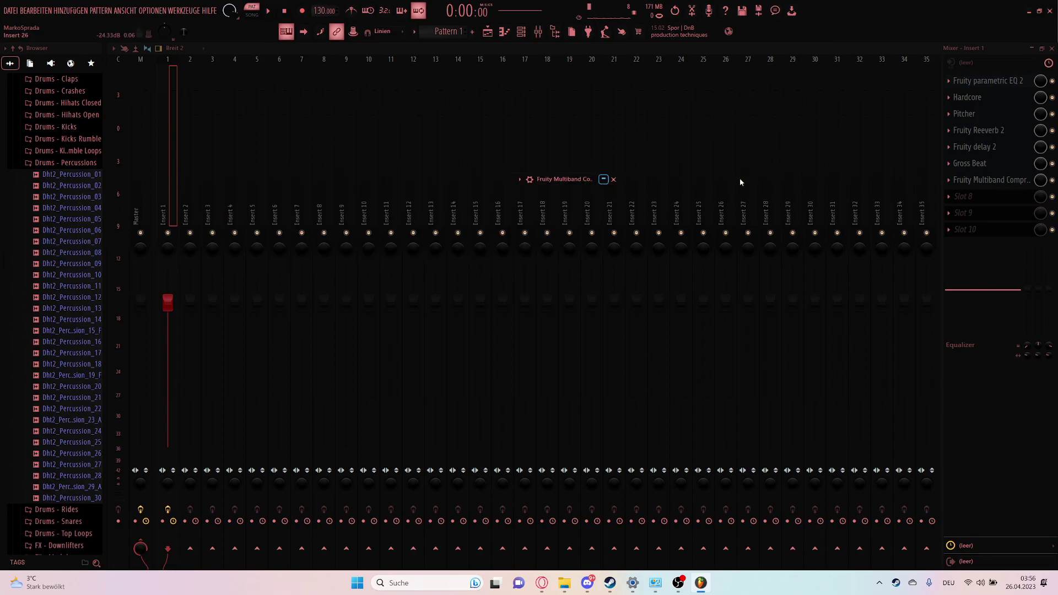
Load the Dht2_Kick_01_F sample from the Drums - Kicks folder onto channel 2, replacing the 808 Clap.
left_click(1032, 48)
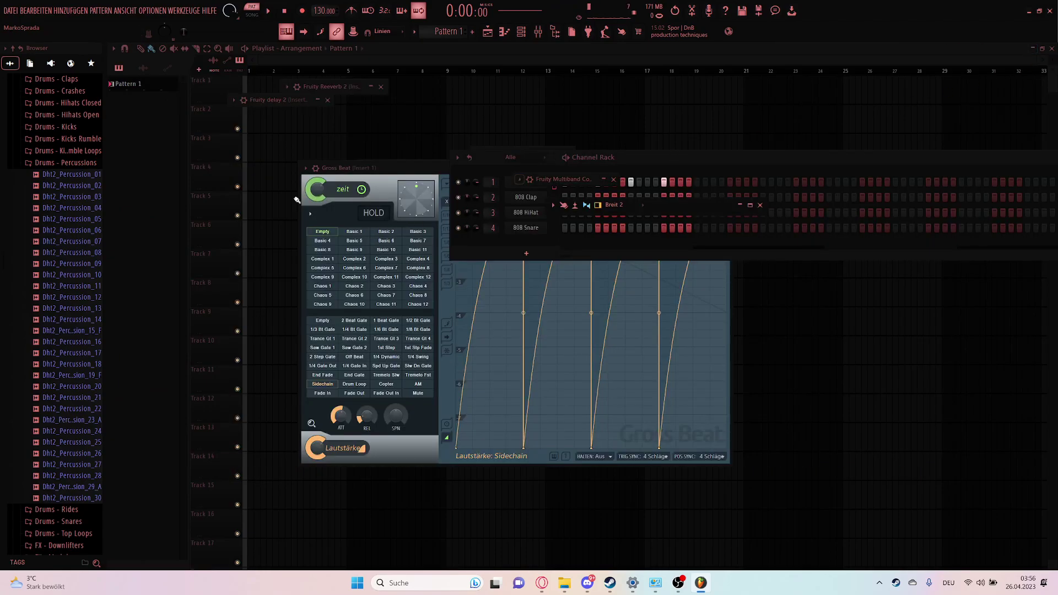
scroll(64, 220, "up", 4)
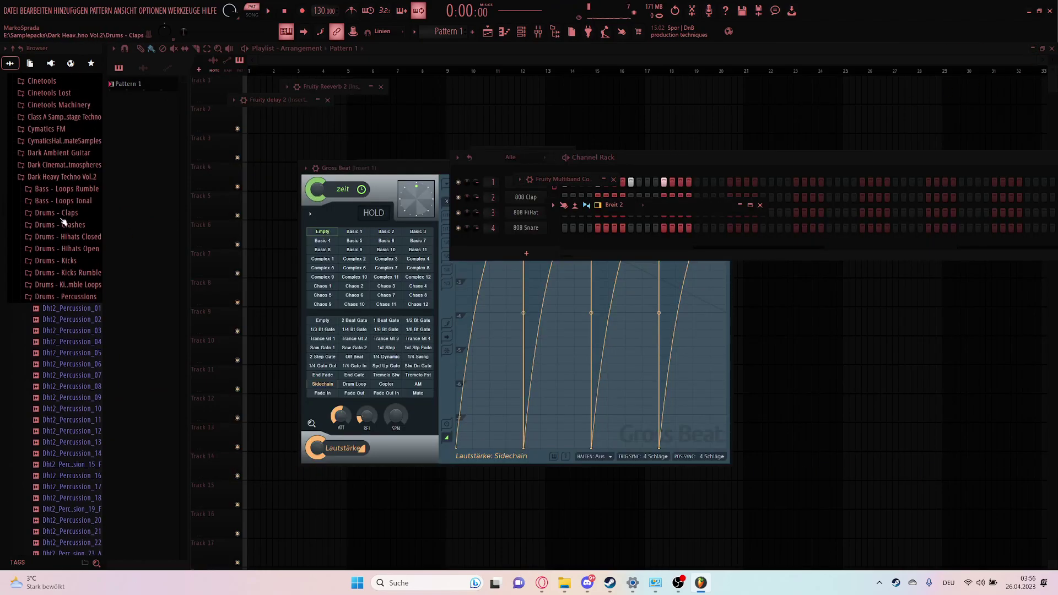
left_click(70, 297)
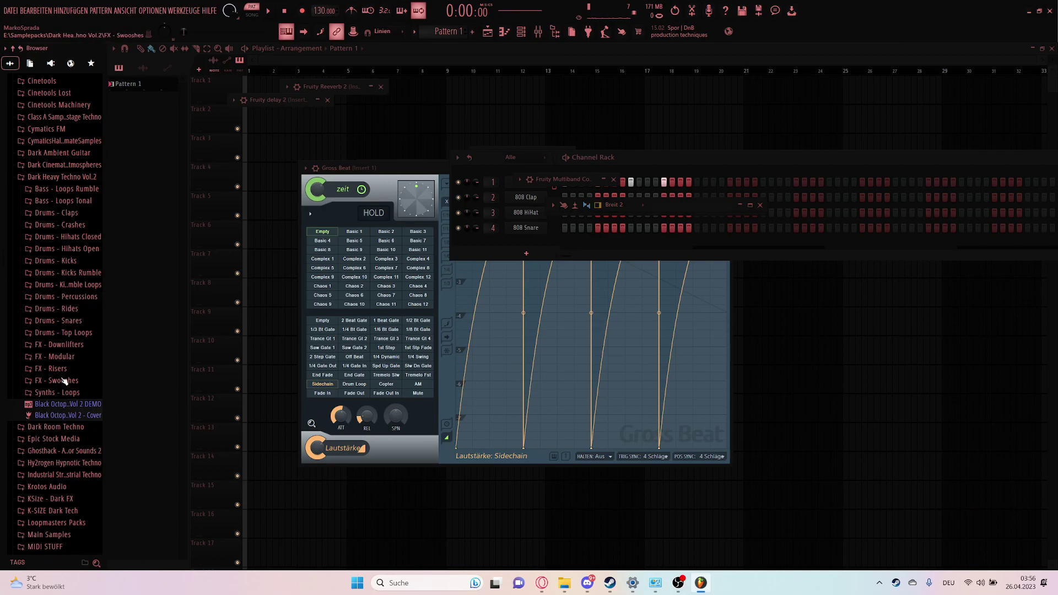
left_click(65, 261)
left_click_drag(66, 272, 551, 201)
Fill every fourth step of the Dht2_Kick_01_F channel and play the pattern.
right_click(547, 197)
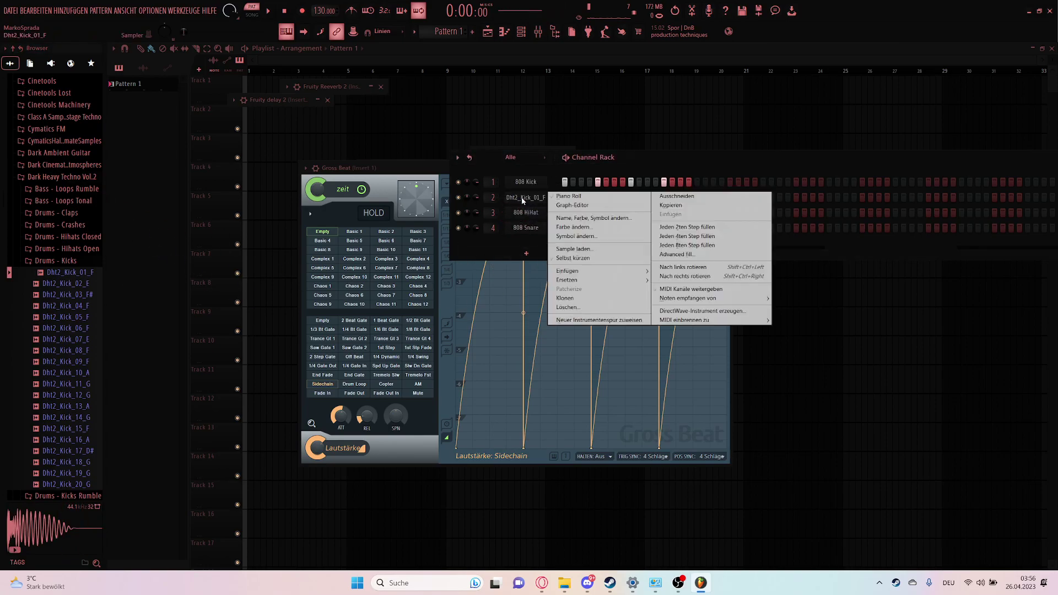
left_click(685, 235)
key("space")
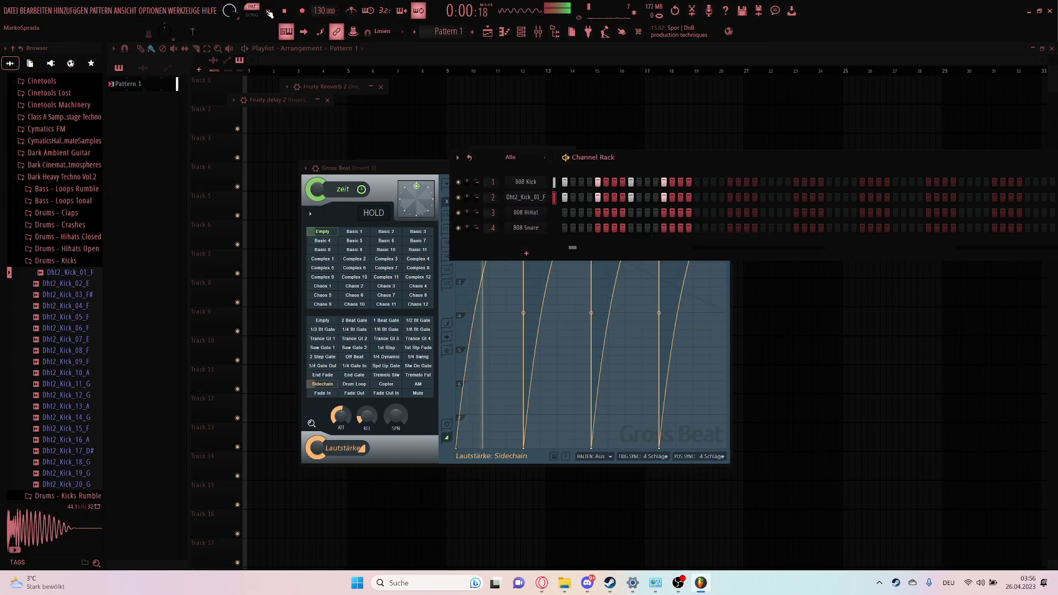
Set the 808 Kick channel to cut itself and stop playback.
right_click(547, 181)
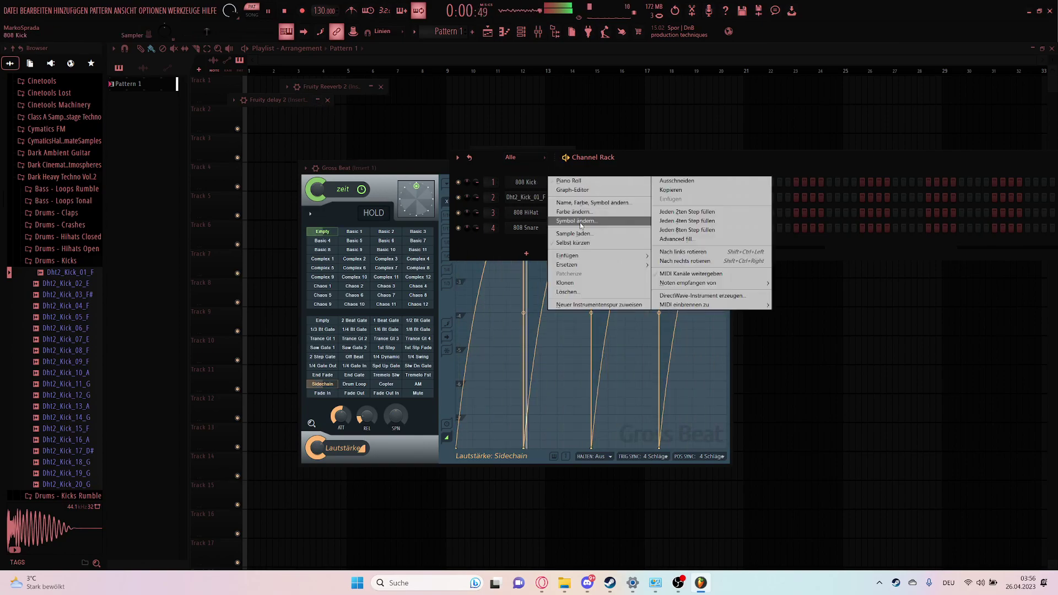
left_click(600, 243)
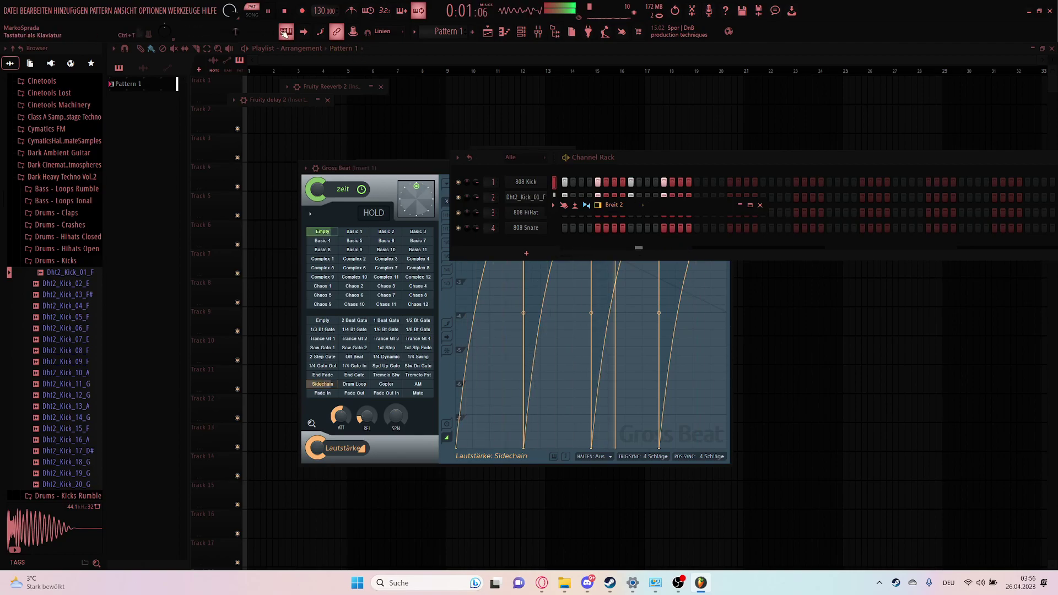
key("space")
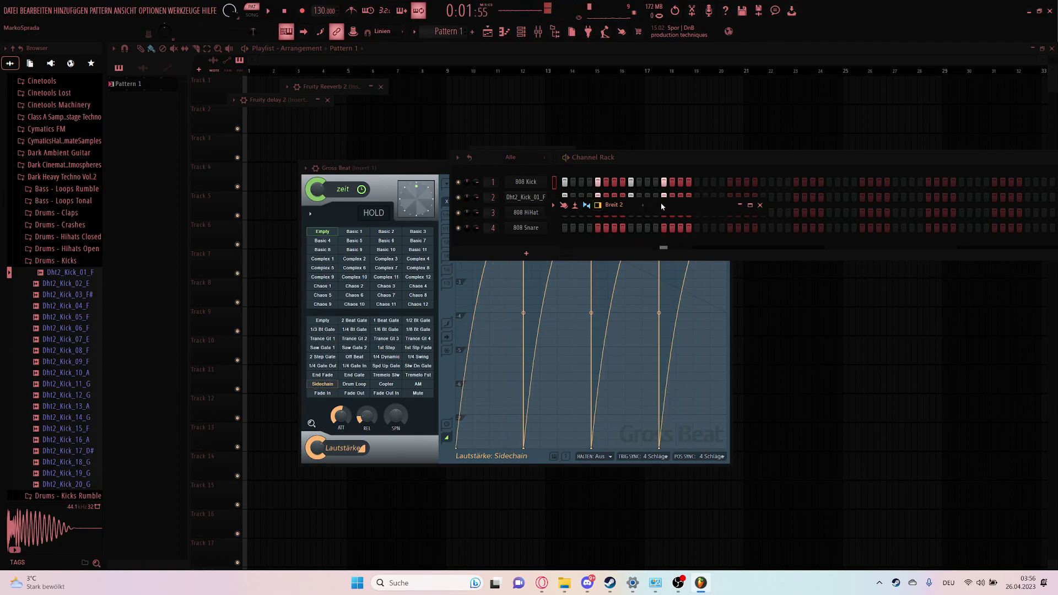
Lower the Insert 1 fader to -12.9 dB in the mixer while listening to the balance between rumble and kick.
key("F9")
mouse_move(172, 311)
left_mouse_down()
mouse_move(172, 342)
mouse_move(188, 340)
mouse_move(189, 301)
left_mouse_up()
left_click(168, 332)
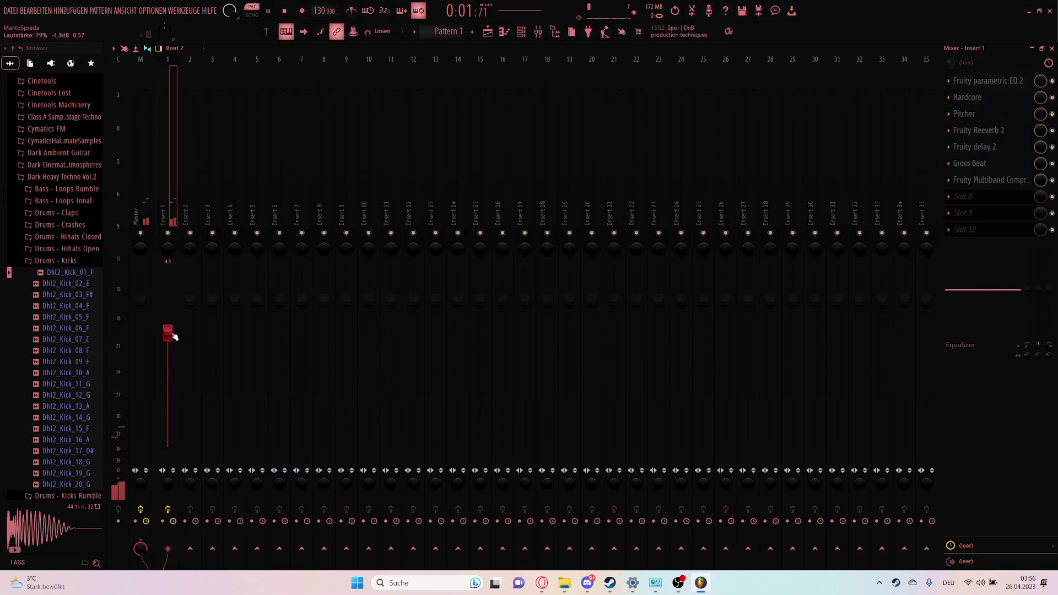
left_click_drag(174, 336, 173, 385)
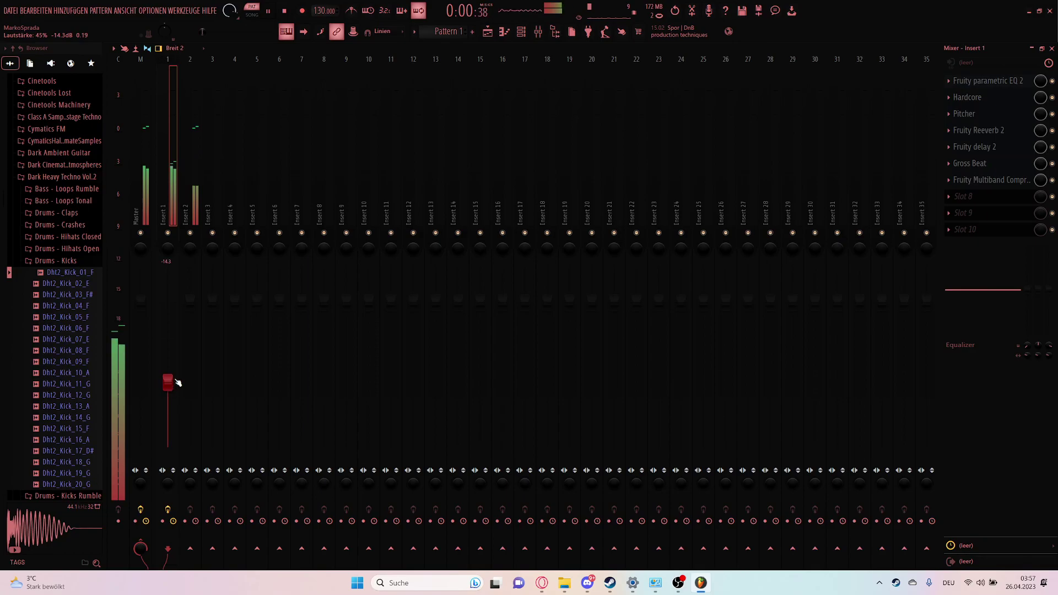
left_click_drag(172, 382, 171, 379)
key("space")
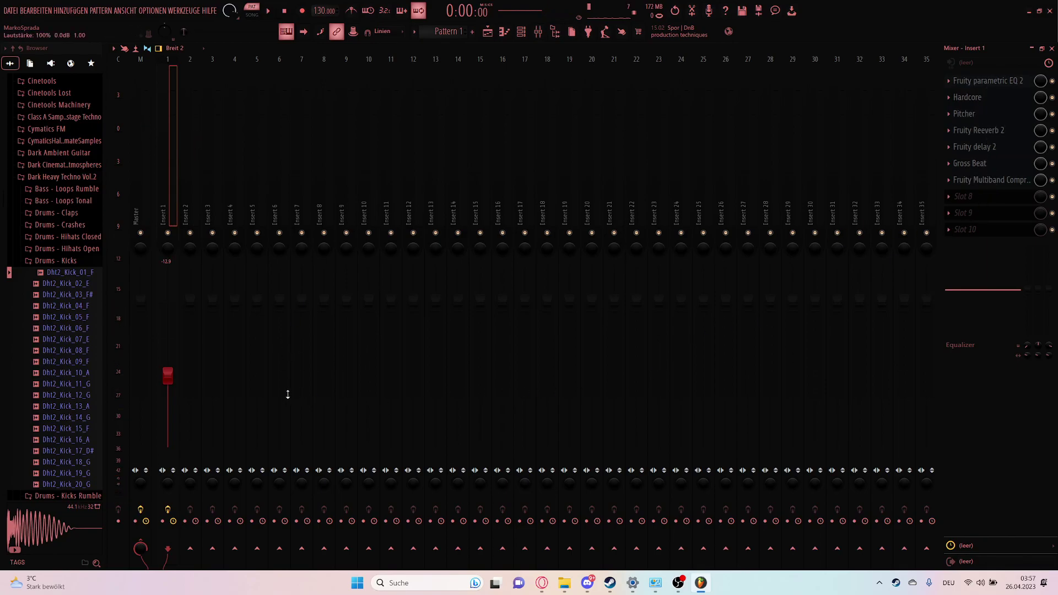
Move the Channel Rack down over the lower part of the Gross Beat window and bring the mixer back at full size.
left_click(1031, 48)
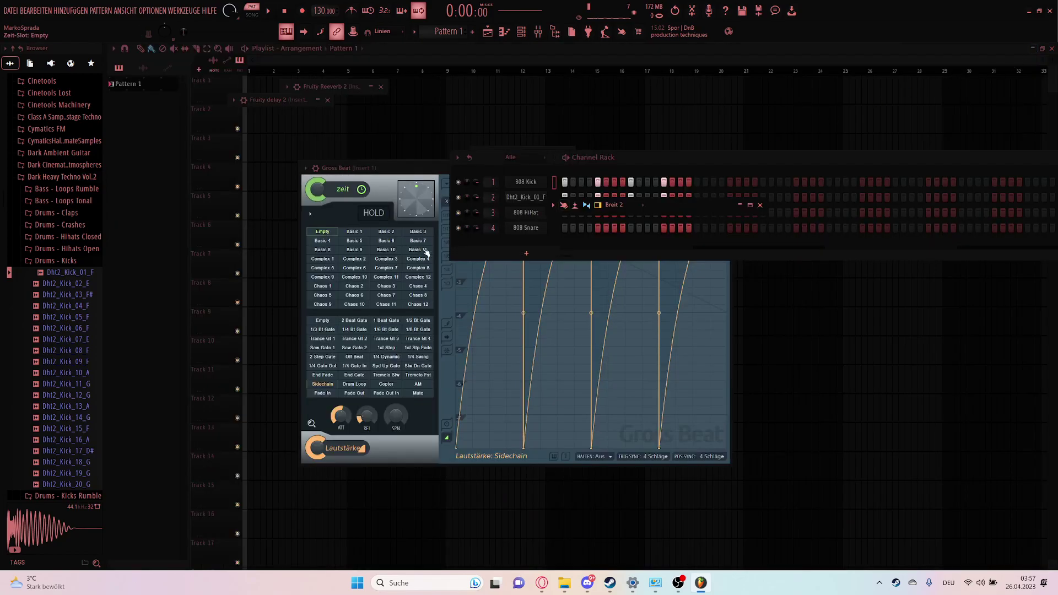
left_click_drag(713, 157, 594, 412)
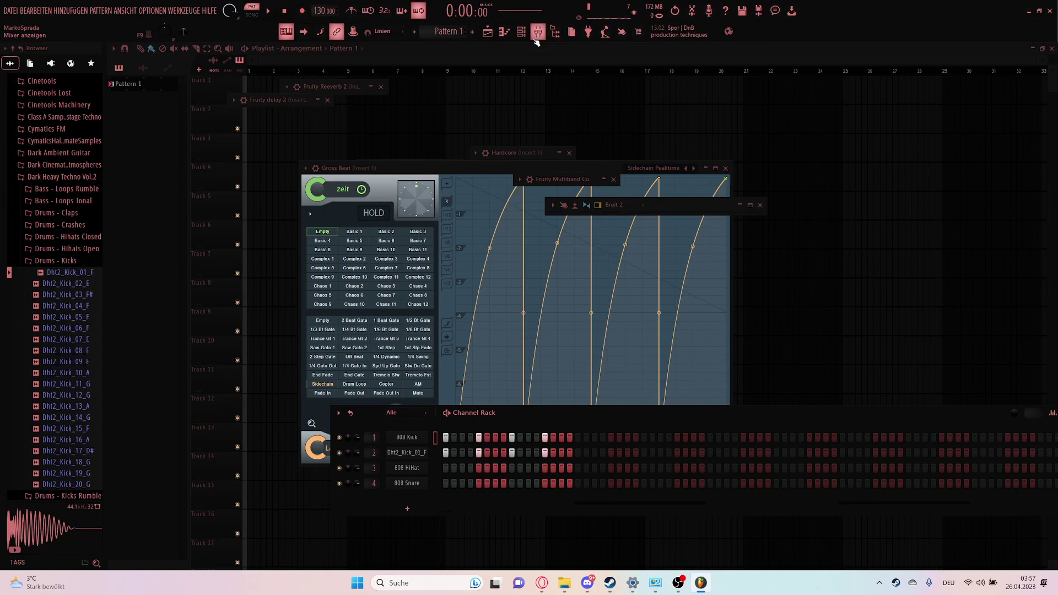
double_click(675, 203)
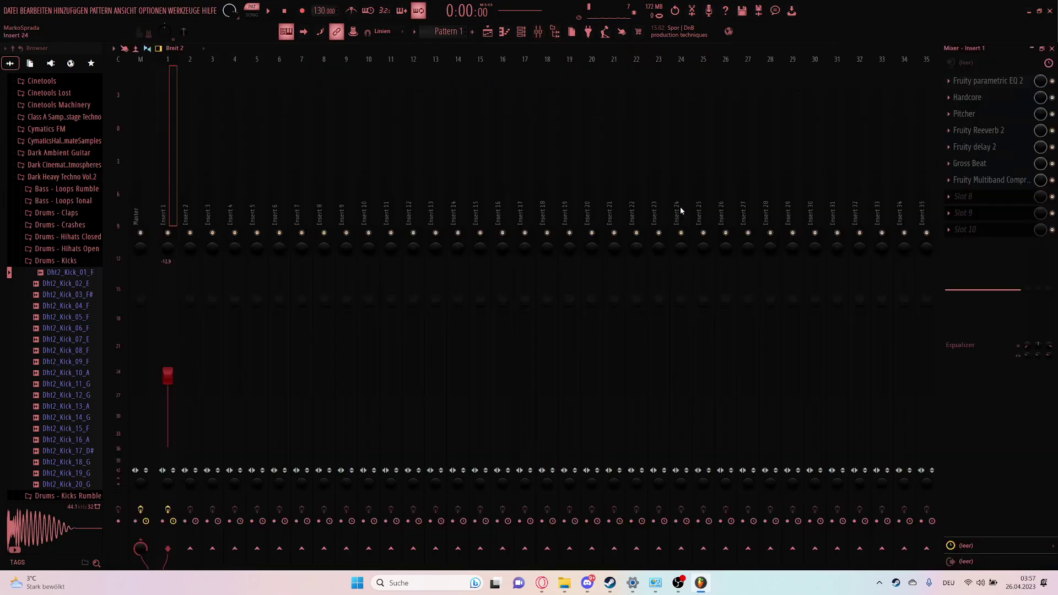
Load a second Gross Beat in slot 8 of Insert 1, choose the 1/4 Bt Gate volume slot and play the pattern.
left_click(948, 196)
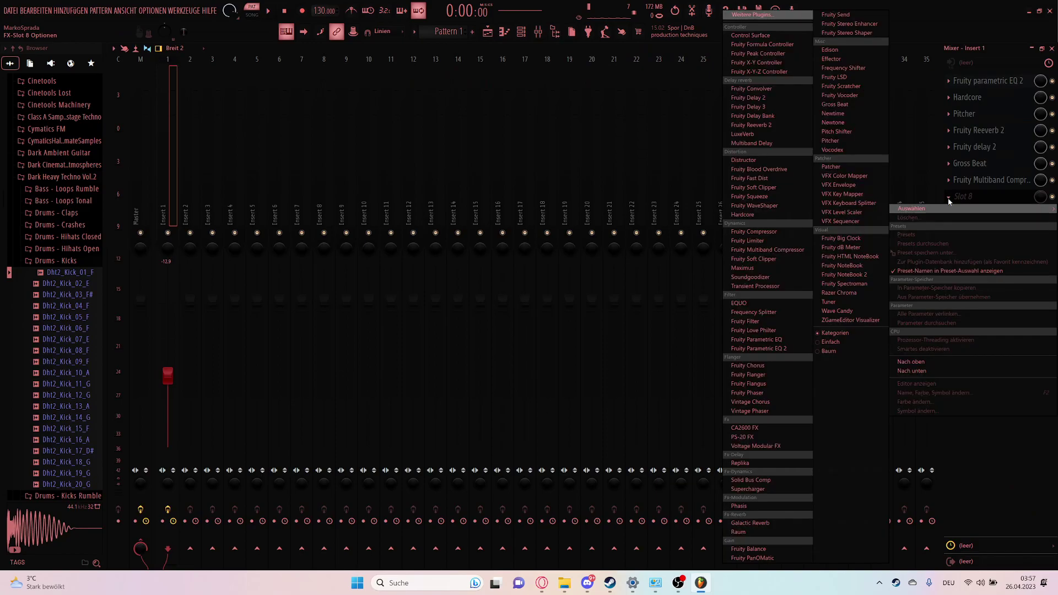
left_click(835, 105)
left_click(196, 291)
key("space")
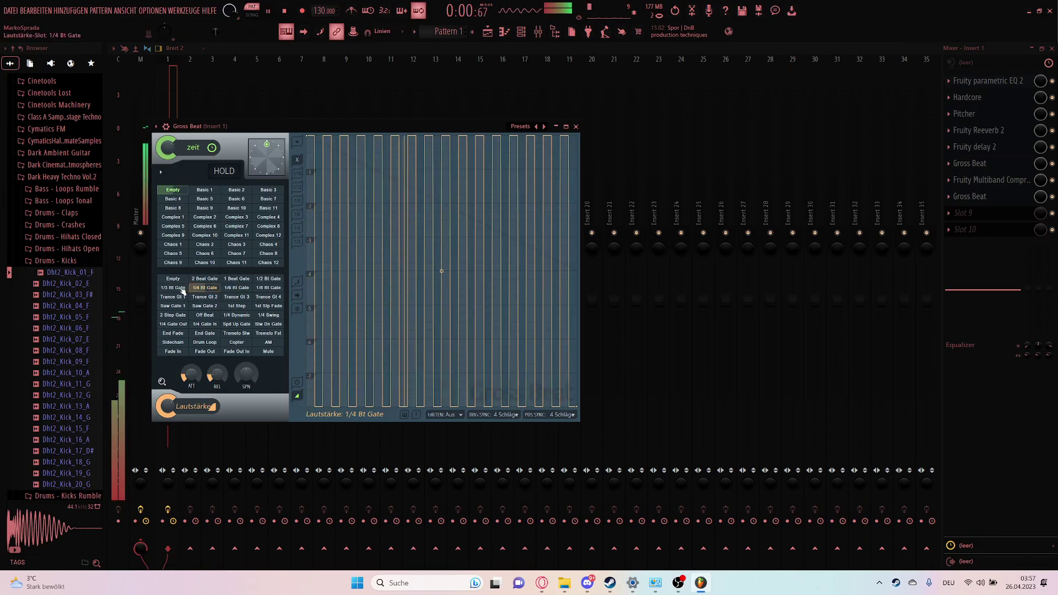
Audition the 1/3 Bt Gate and 1/2 Bt Gate volume slots in the second Gross Beat, then return to 1/4 Bt Gate.
left_click(183, 289)
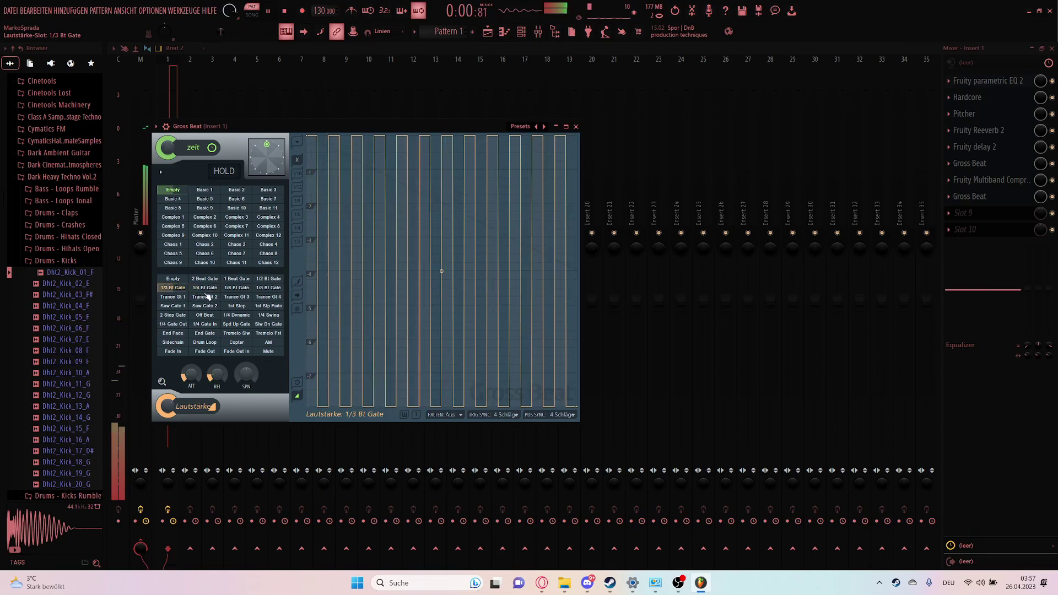
left_click(272, 280)
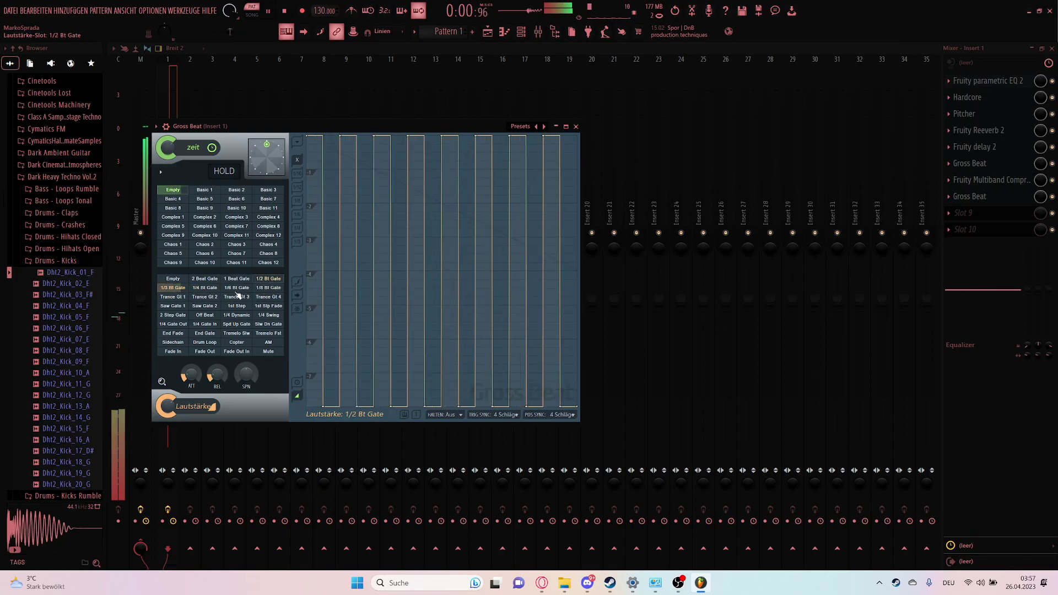
left_click(207, 290)
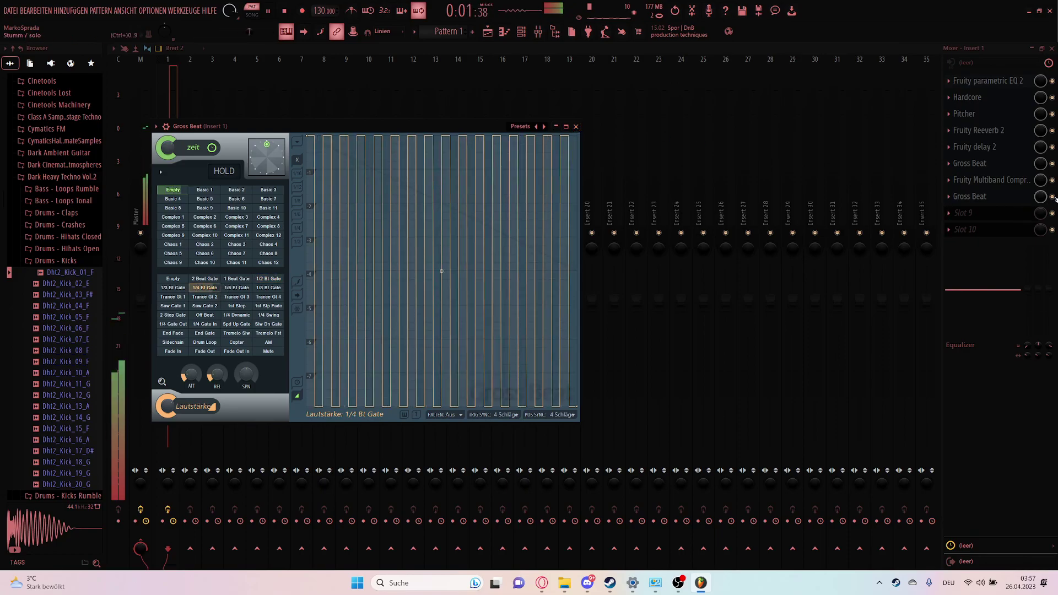
Bypass the Gross Beat in slot 8 of Insert 1, play the pattern briefly without it and stop playback.
key("space")
key("Escape")
left_click(268, 12)
left_click(268, 12)
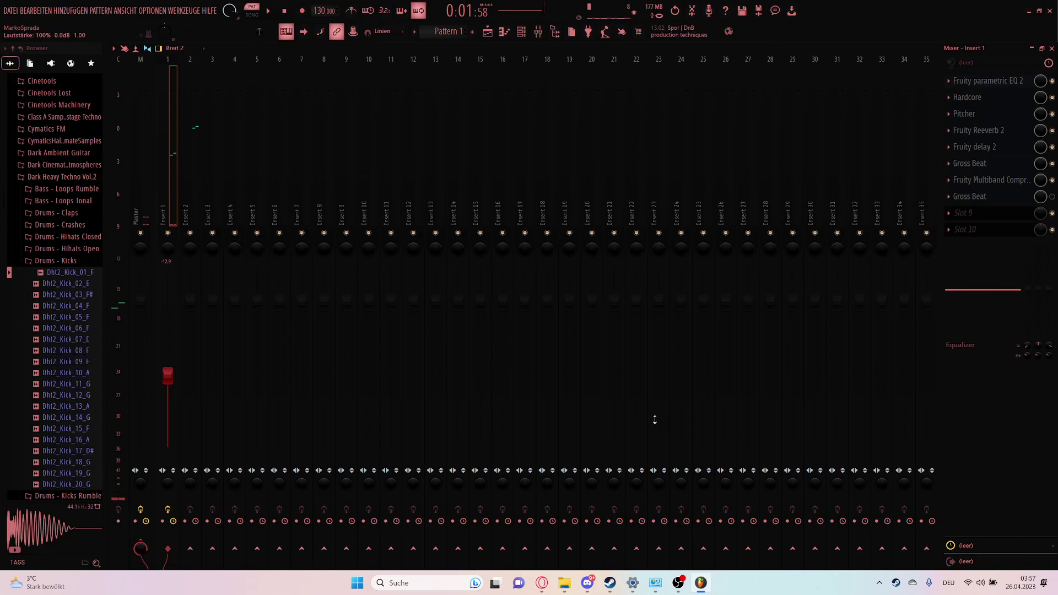
Minimize the mixer and the second Gross Beat window, and show the empty Playlist at full size over the other windows.
left_click(1033, 49)
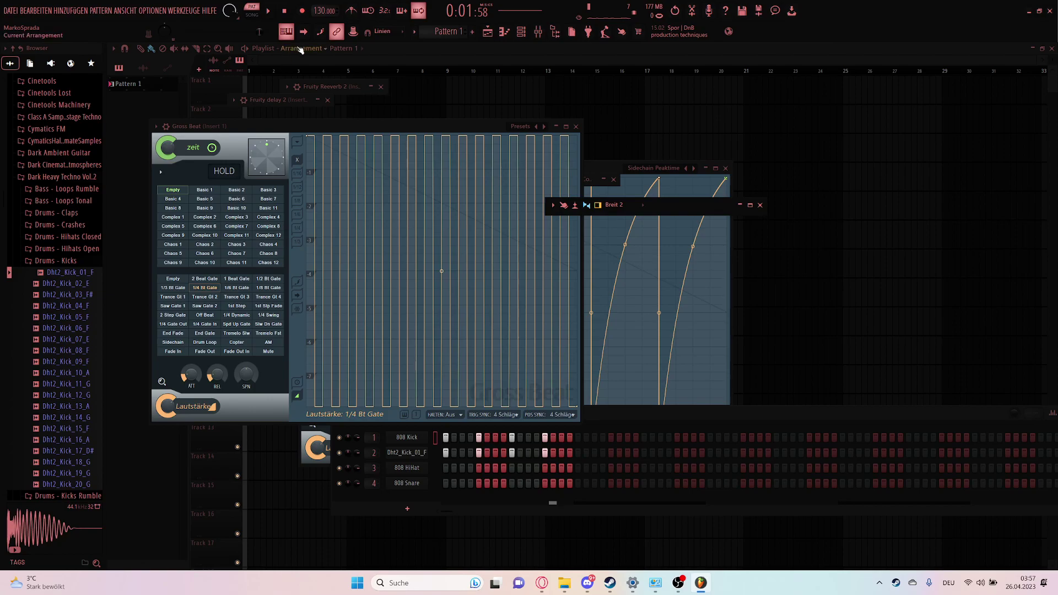
left_click(556, 126)
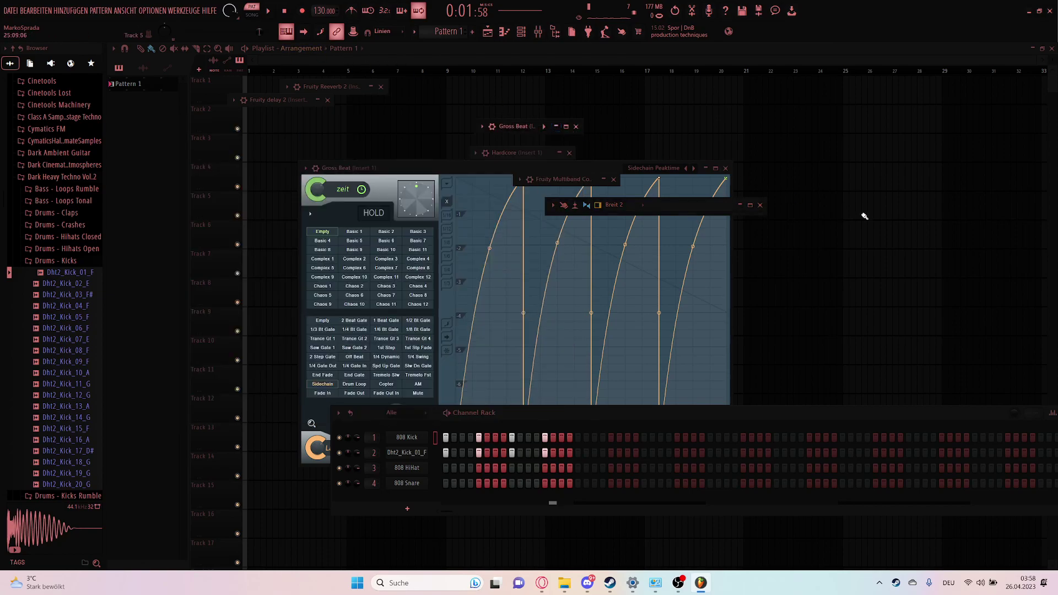
left_click(1031, 48)
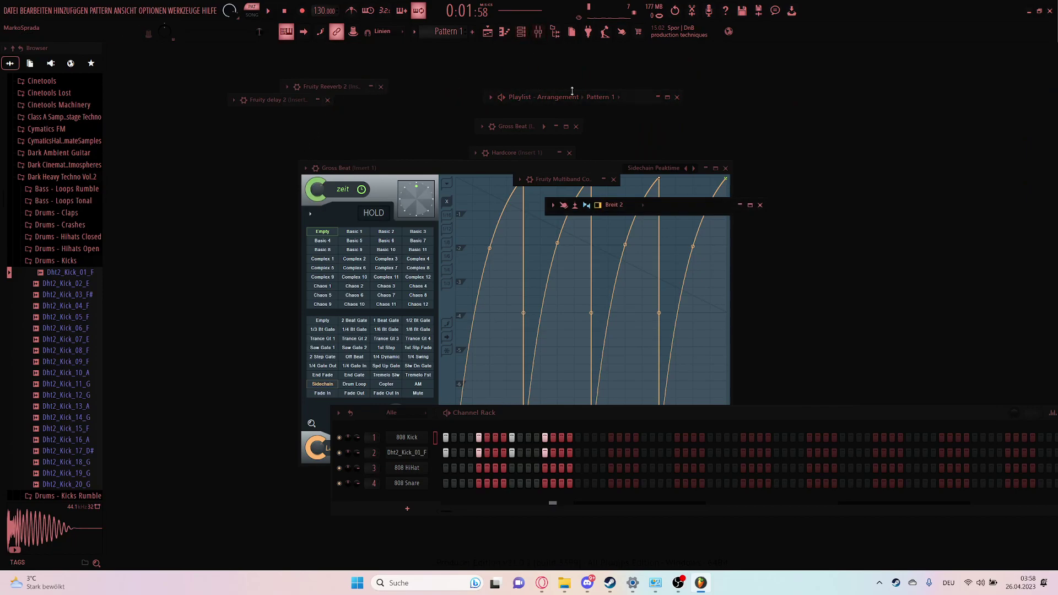
double_click(638, 99)
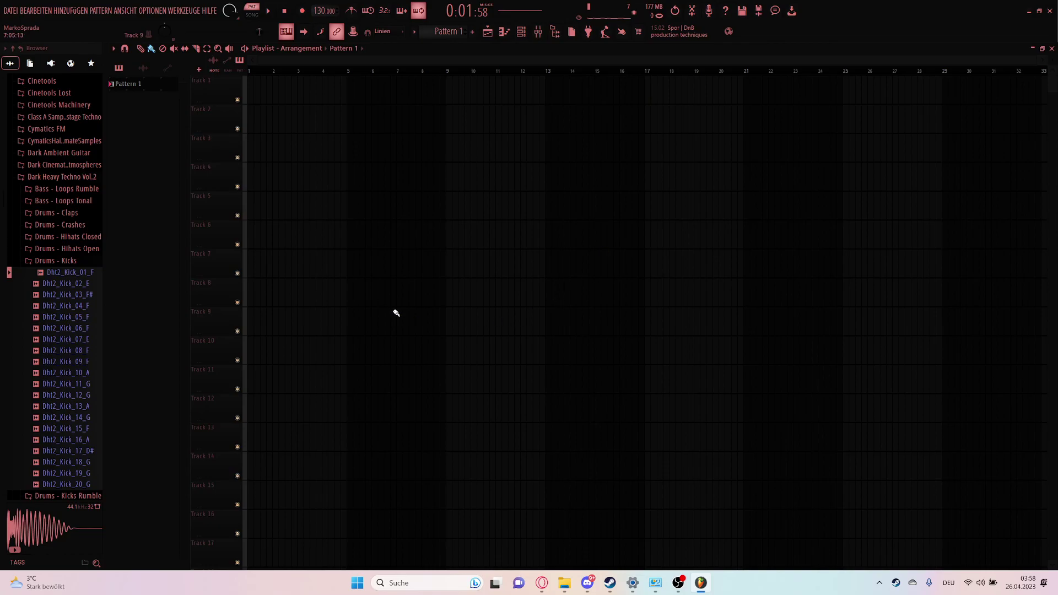